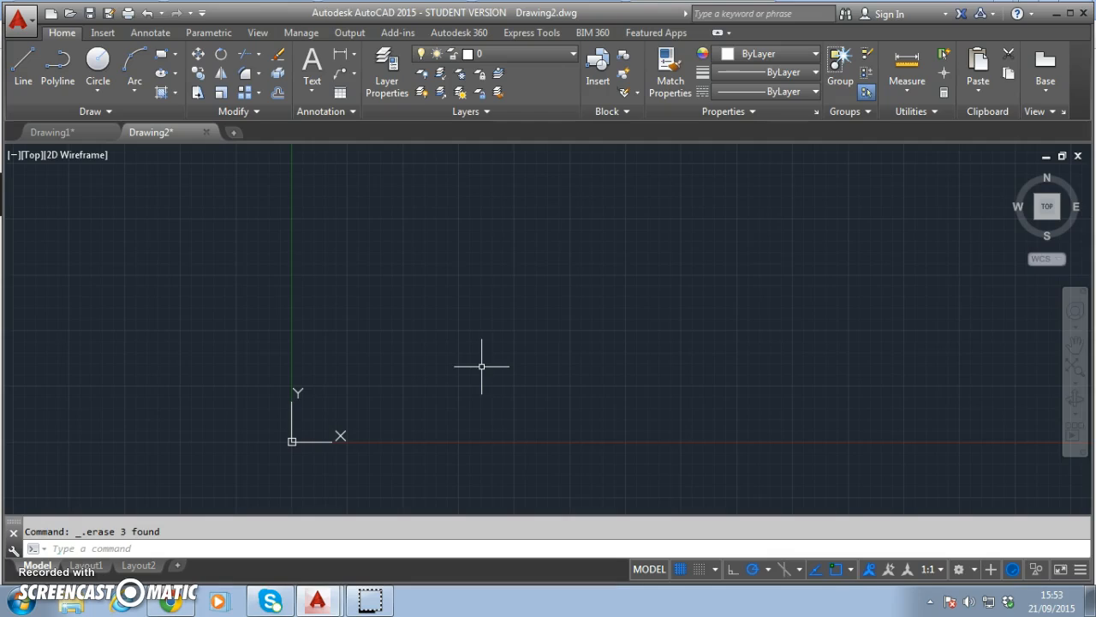
left_click(626, 332)
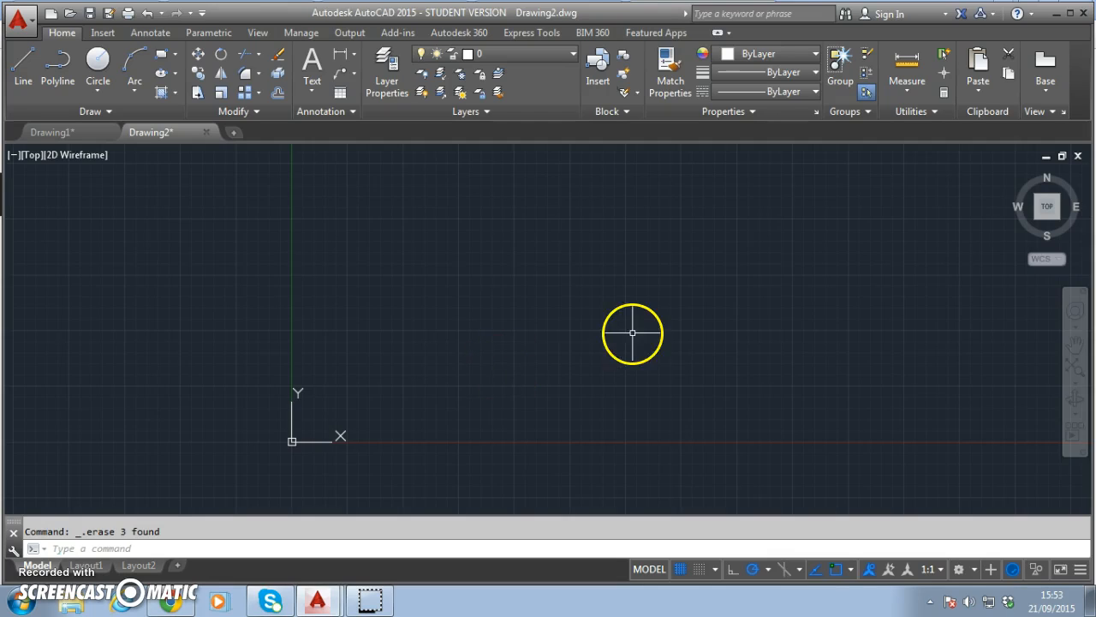
left_click(490, 182)
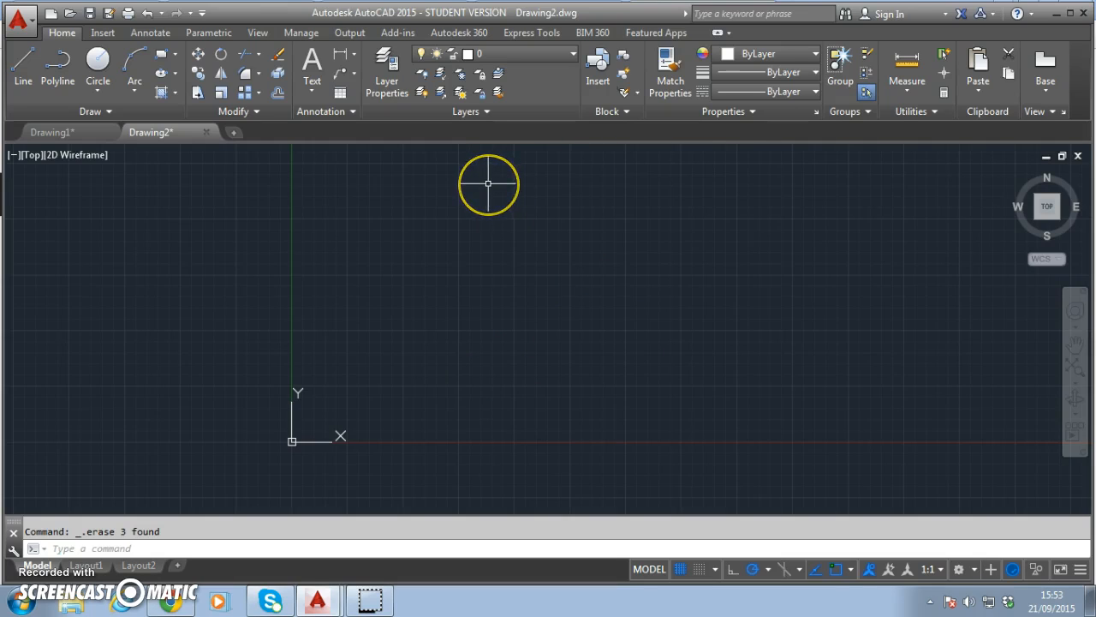
Step: Draw a closed square with 2000-unit sides from separate Line segments, up and to the right of the origin
left_click(24, 65)
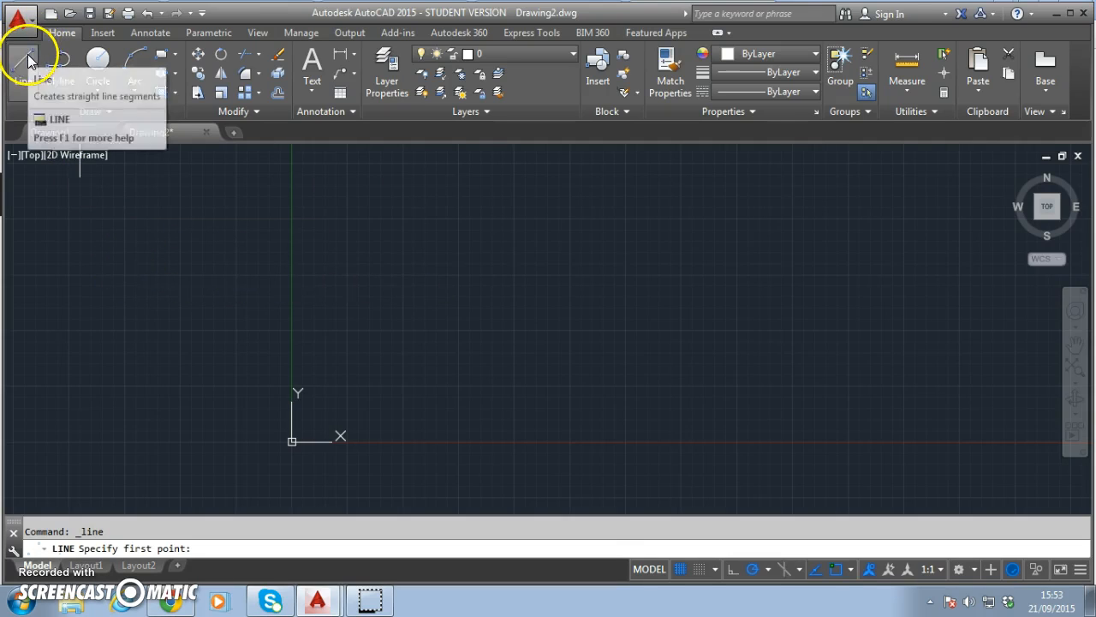
left_click(392, 372)
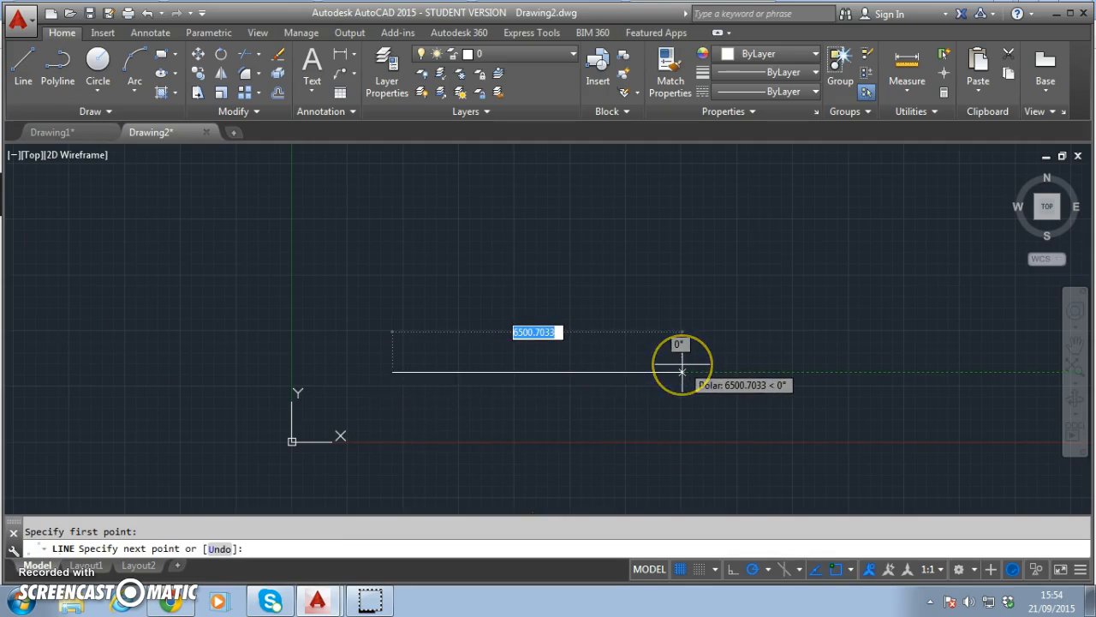
left_click(754, 569)
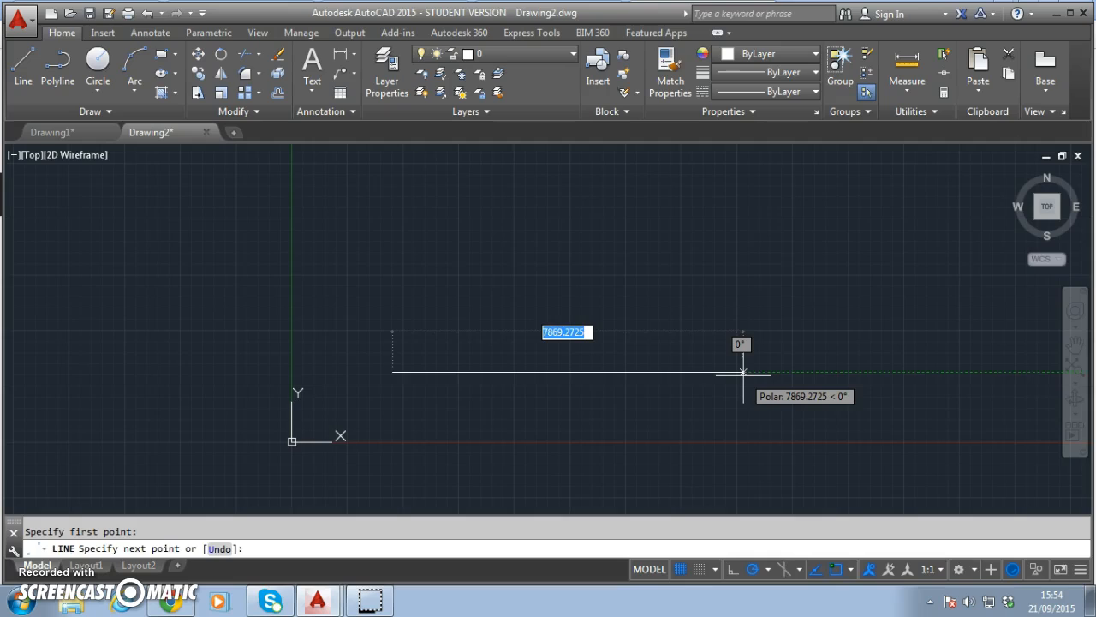
type("2000")
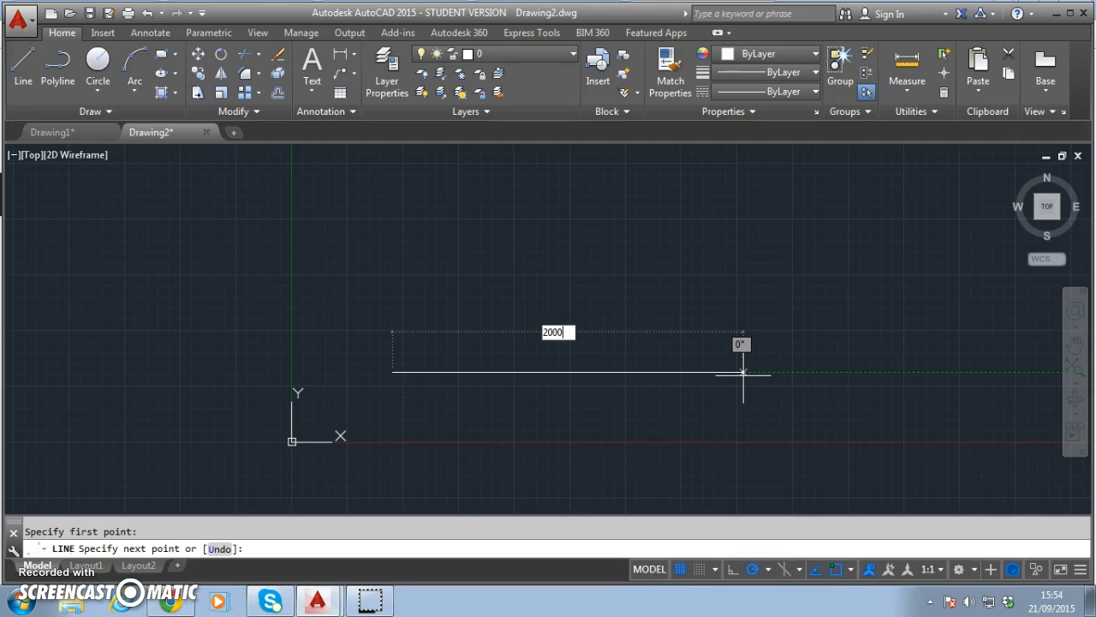
key("Return")
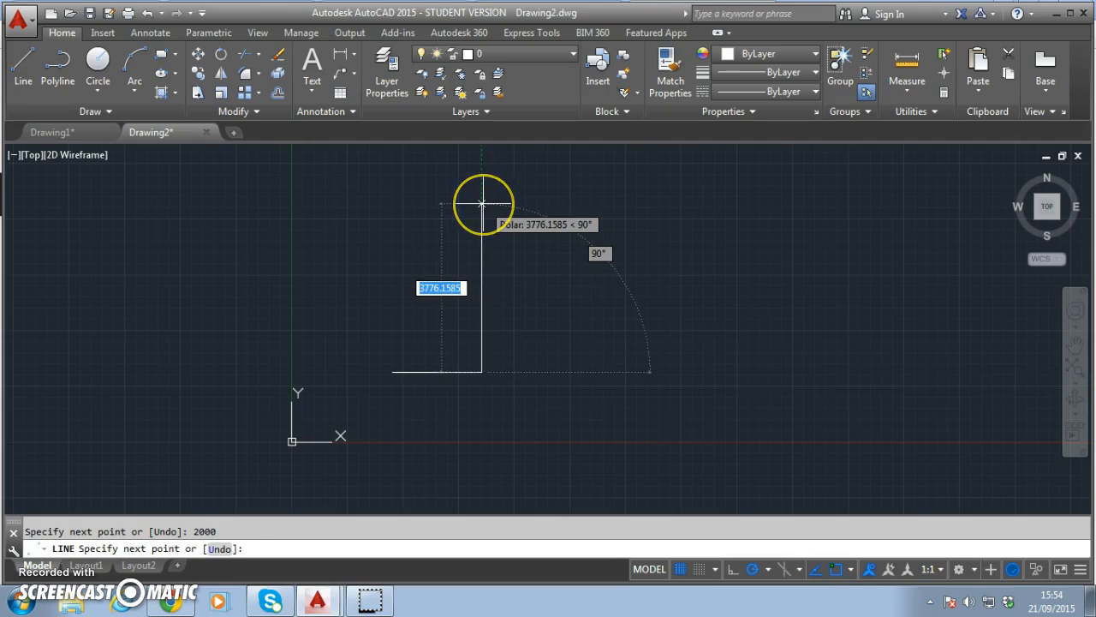
type("2000")
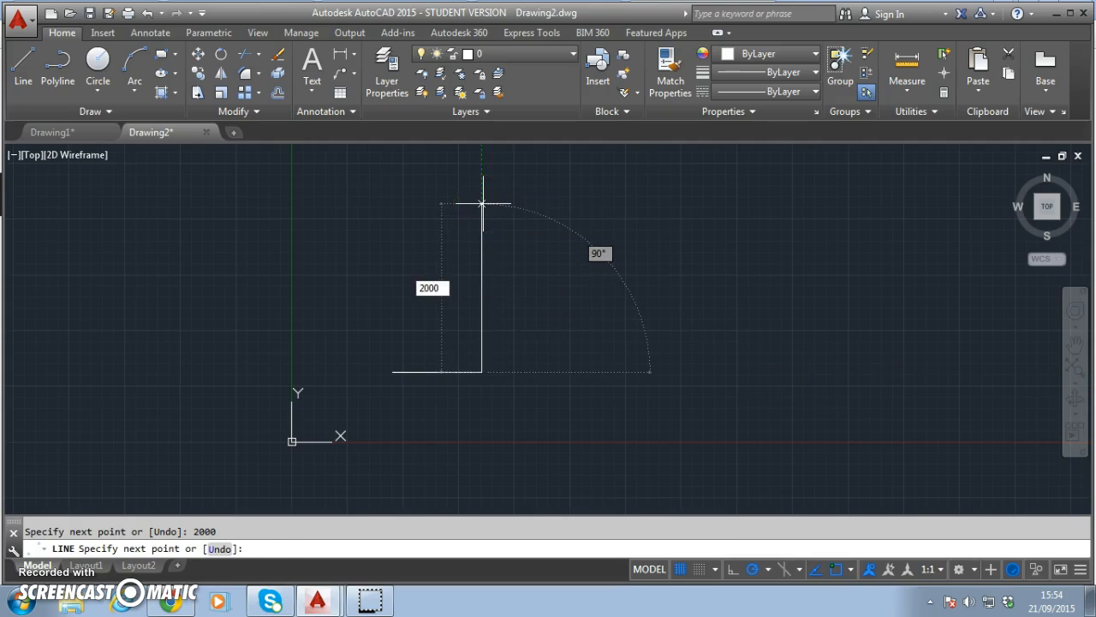
key("Return")
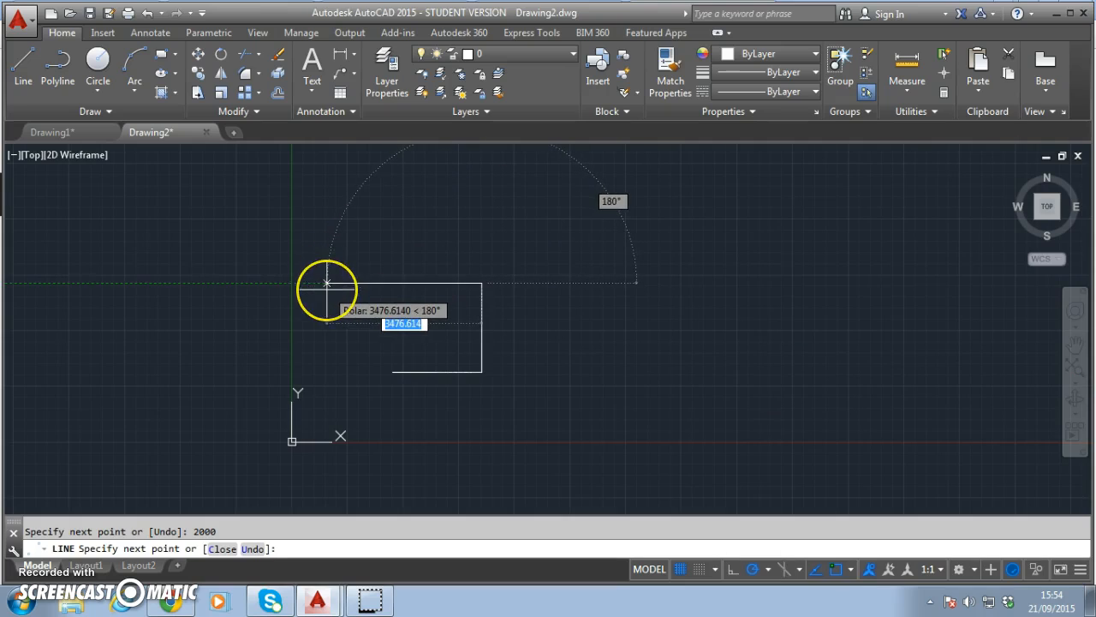
type("2000")
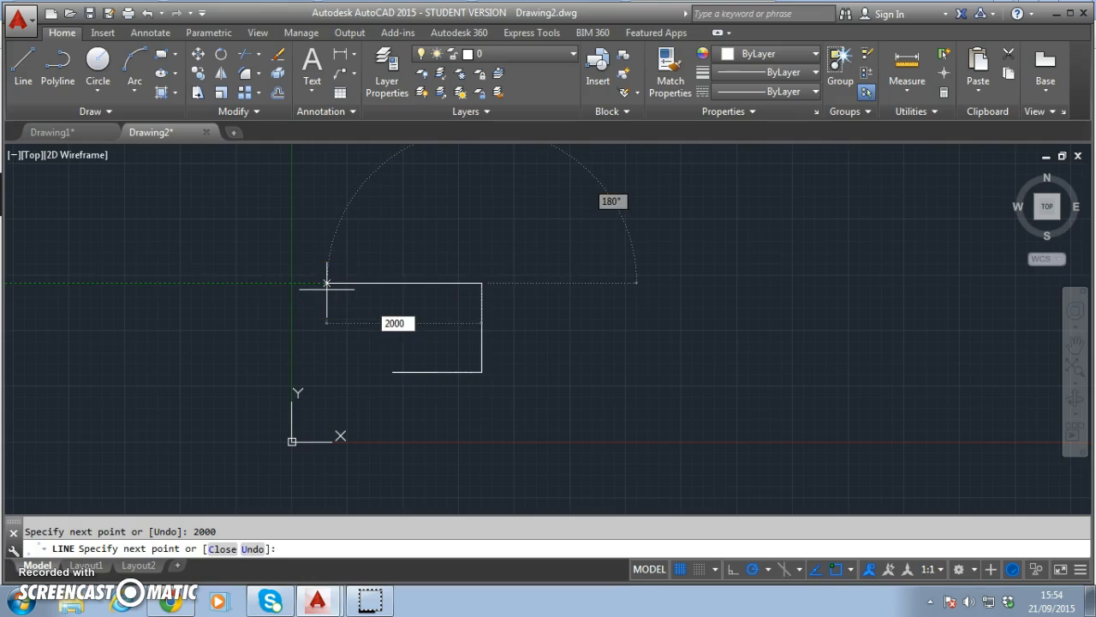
key("Return")
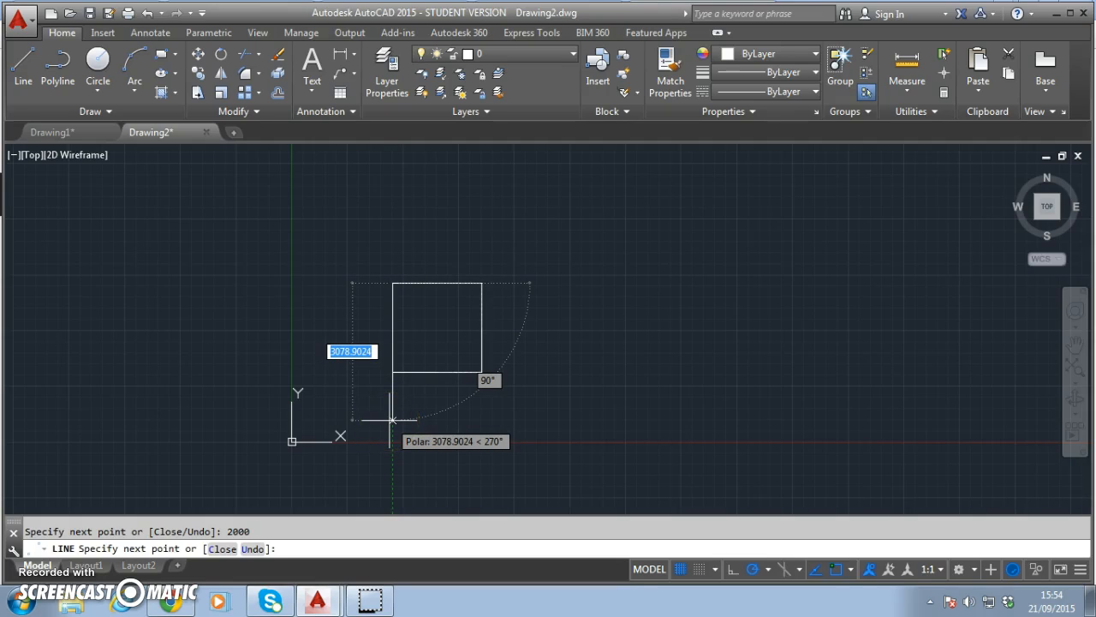
type("c")
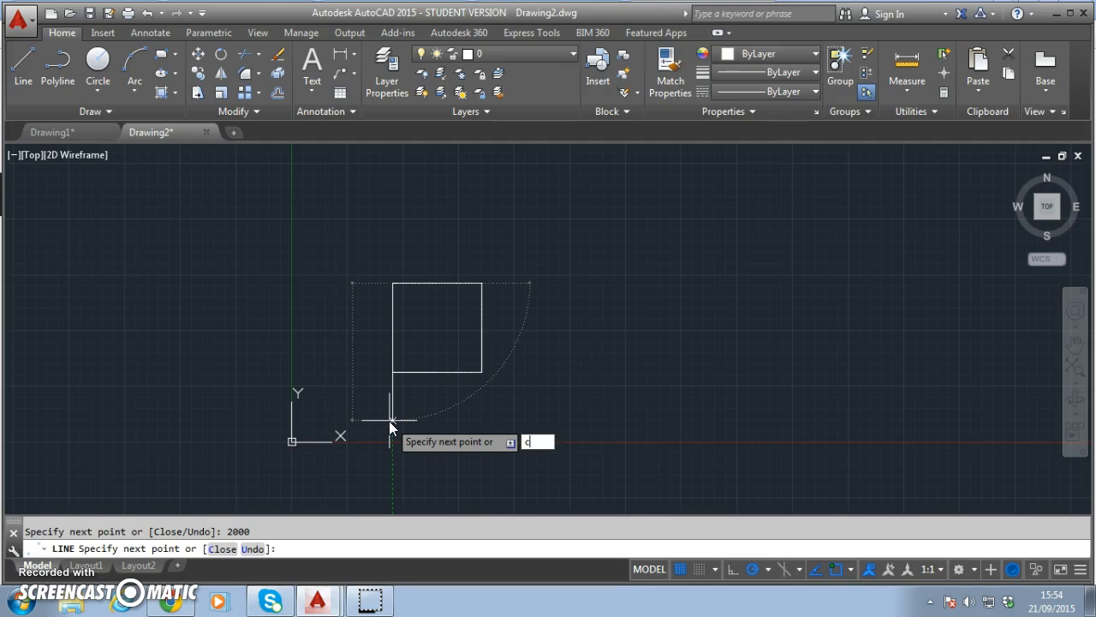
key("Return")
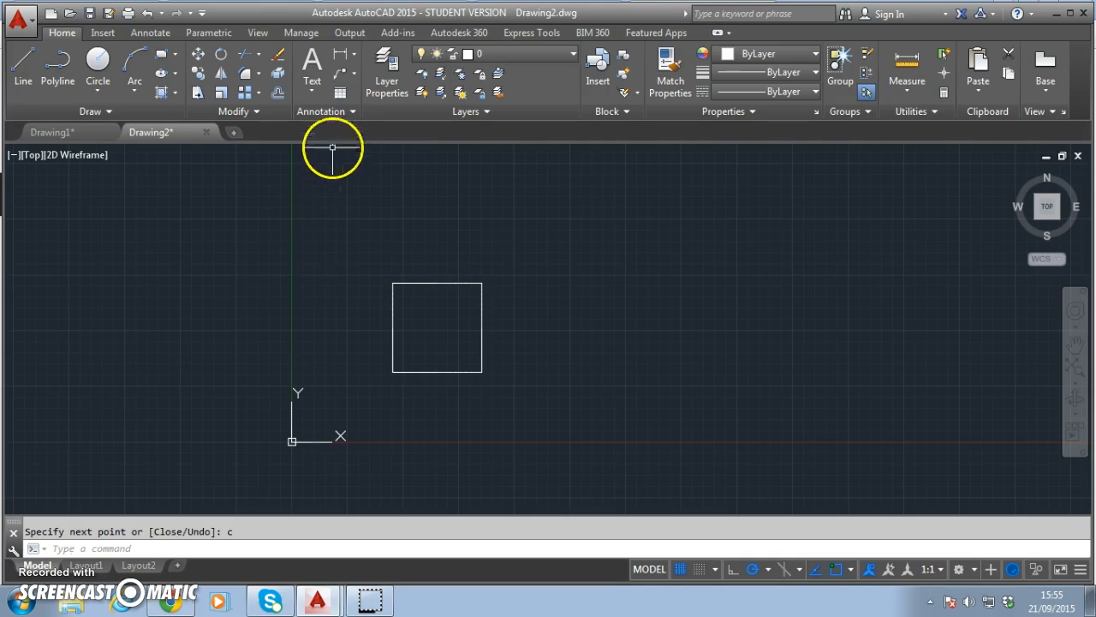
Step: Offset the square's right side inward by 200
left_click(278, 95)
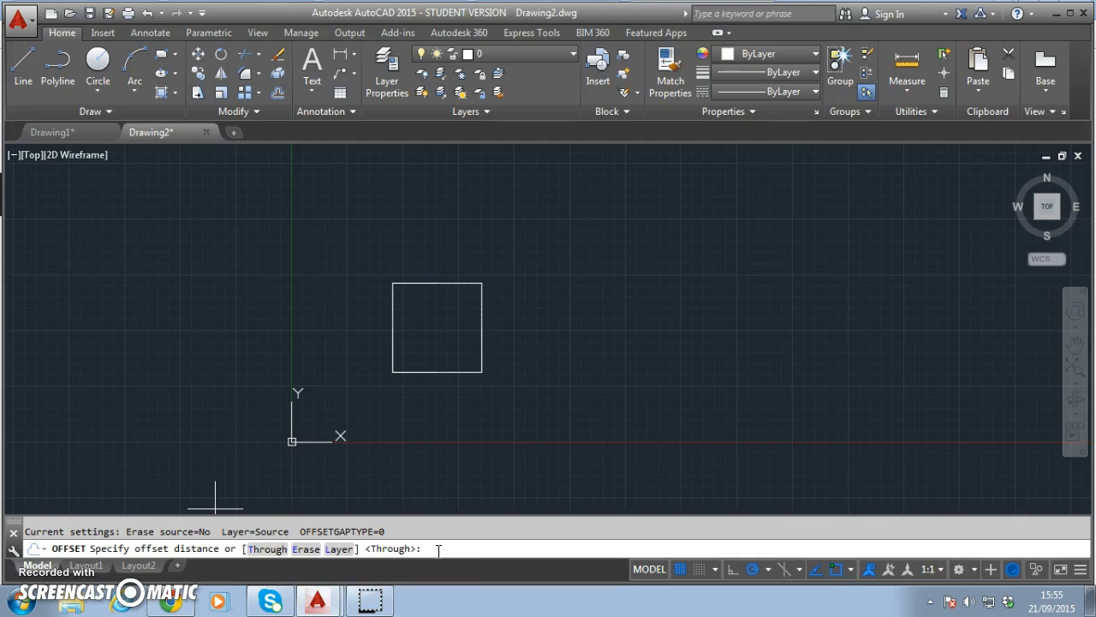
type("200")
key("Return")
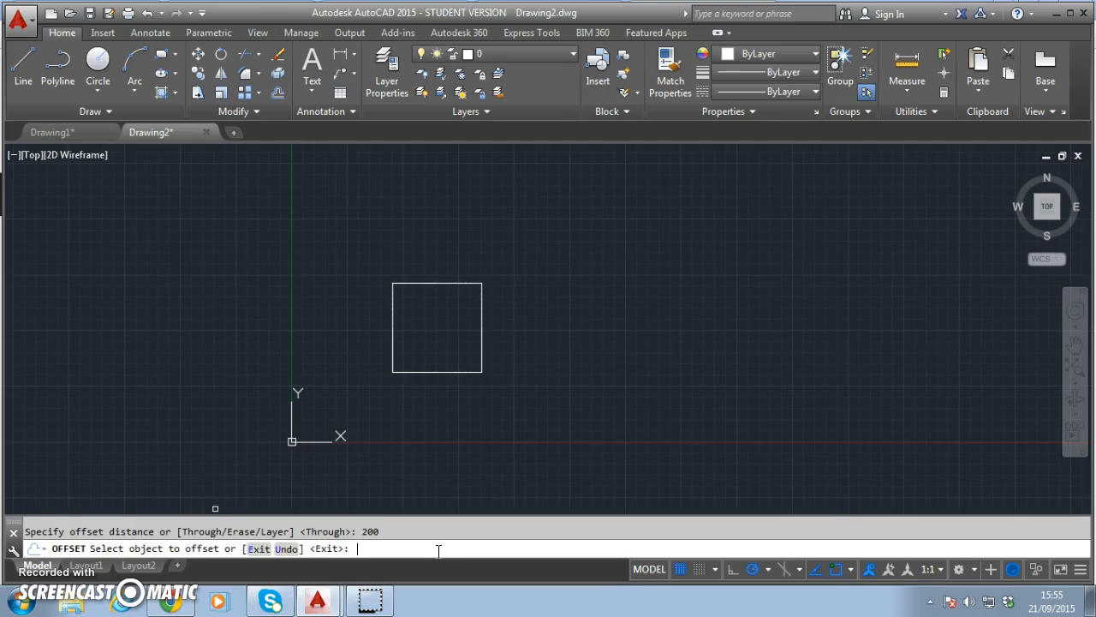
left_click(448, 551)
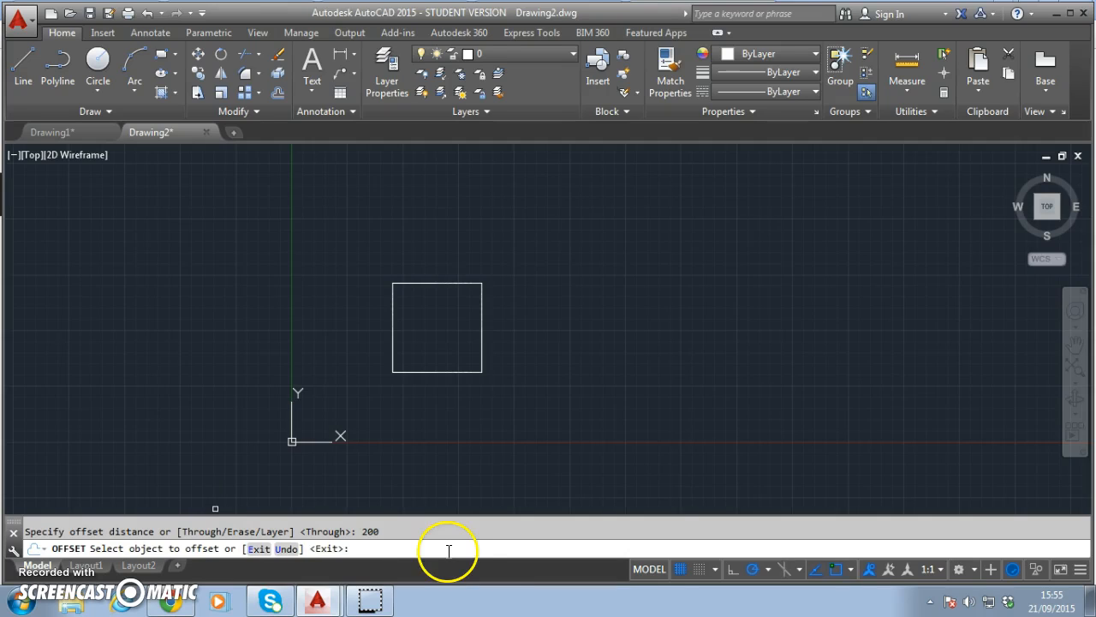
left_click(480, 326)
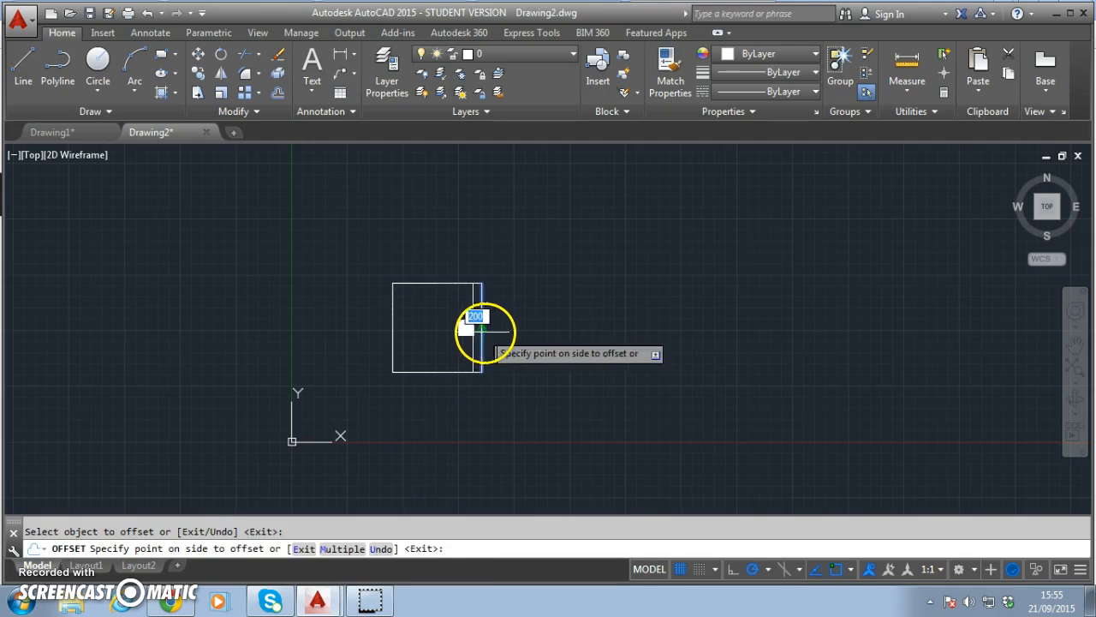
scroll(470, 339, "up", 4)
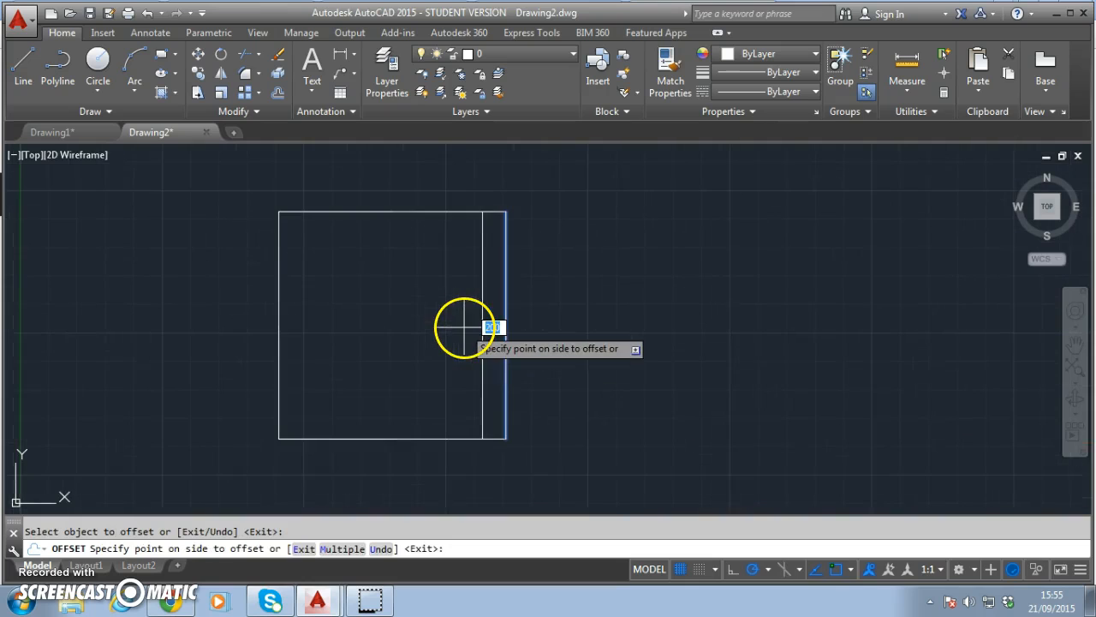
left_click(407, 322)
Step: Offset the square's top, left and bottom sides inward by the same 200 distance and finish the Offset command
left_click(403, 212)
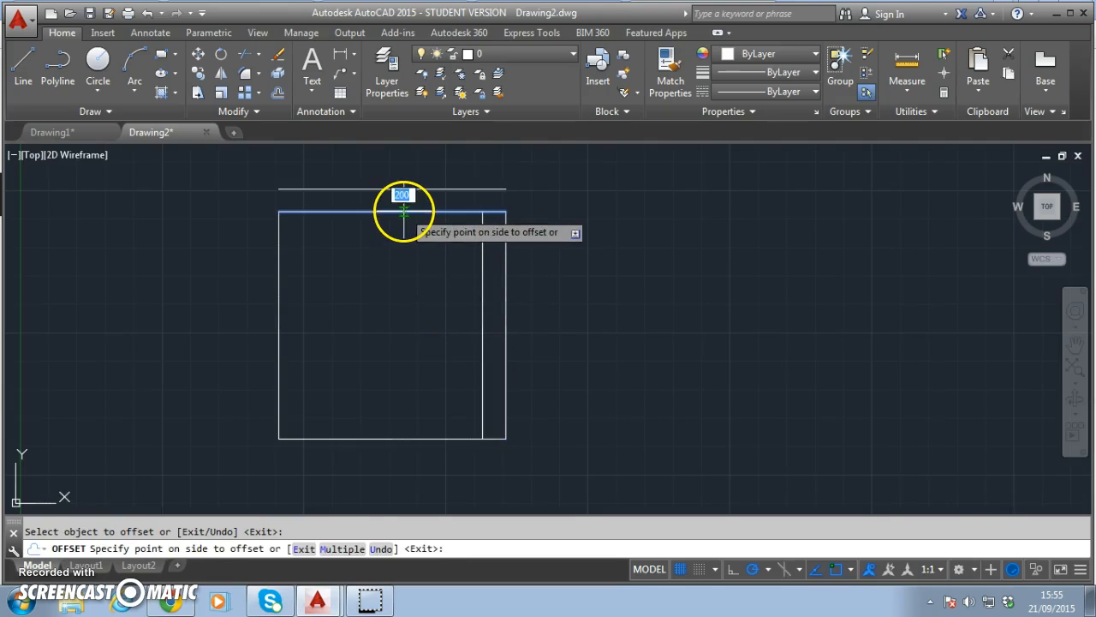
left_click(403, 246)
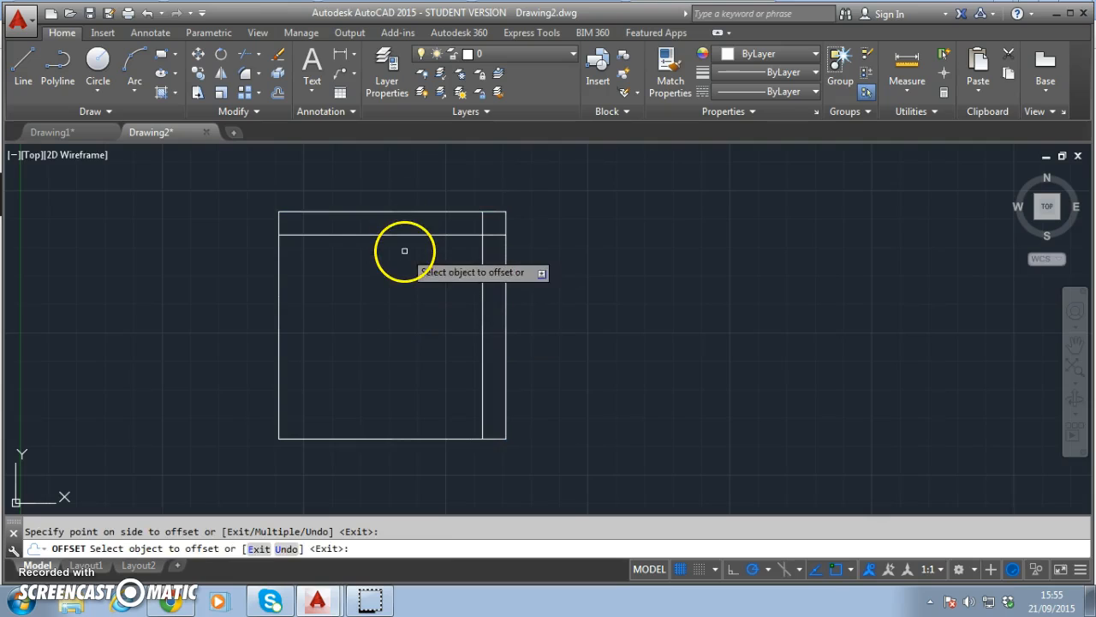
left_click(279, 289)
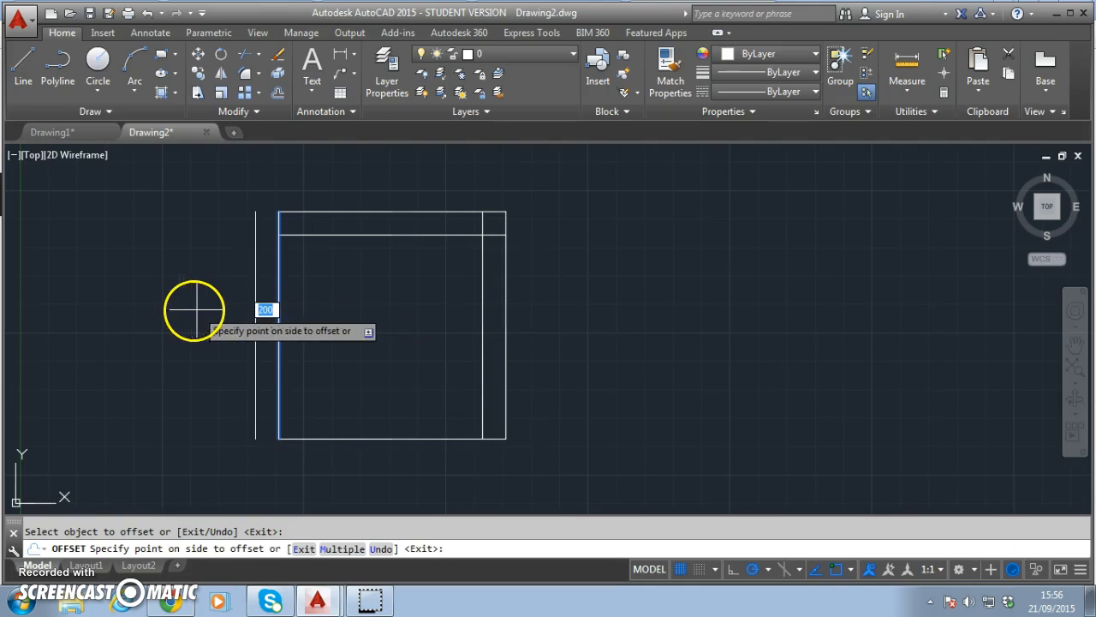
left_click(355, 317)
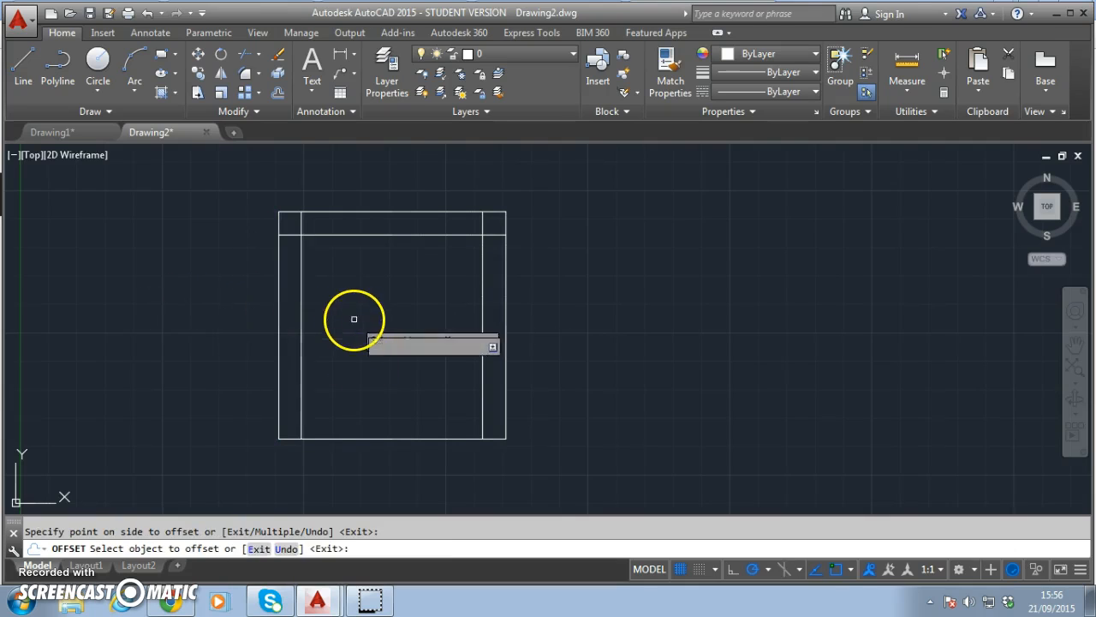
left_click(394, 440)
left_click(405, 356)
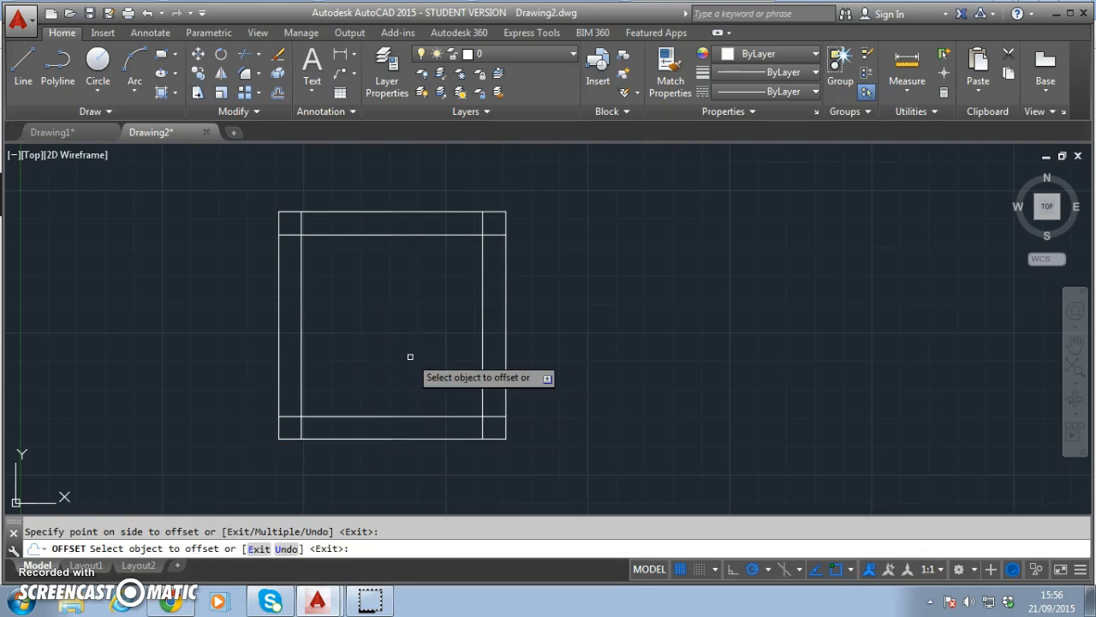
key("Return")
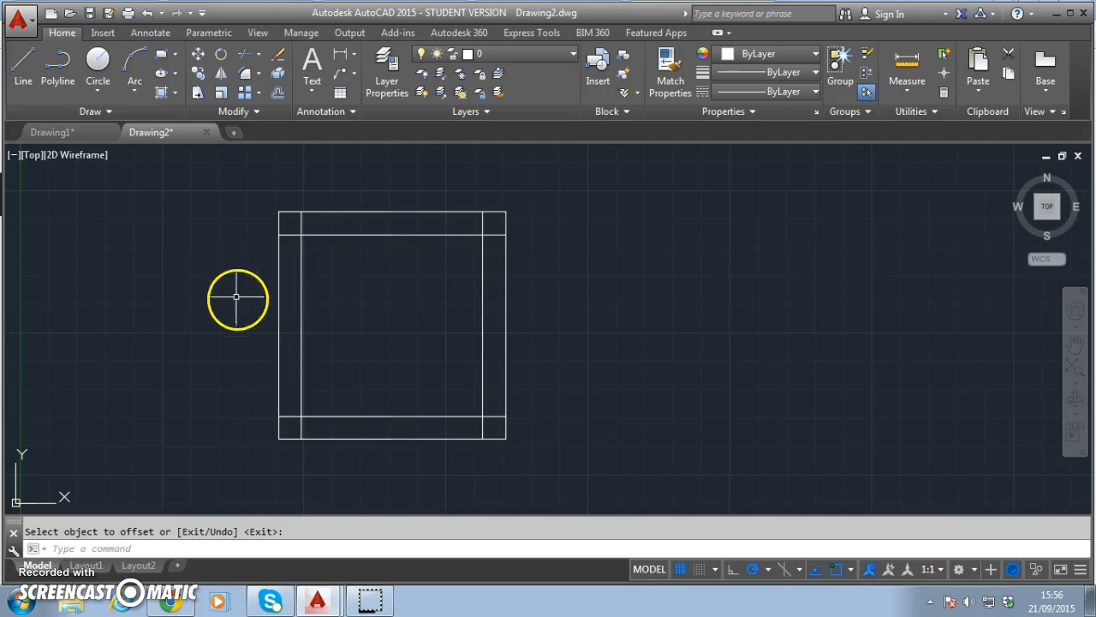
Step: Draw a second square with 2000-unit sides as a single polyline to the right of the first, ending at its start point
scroll(287, 321, "down", 2)
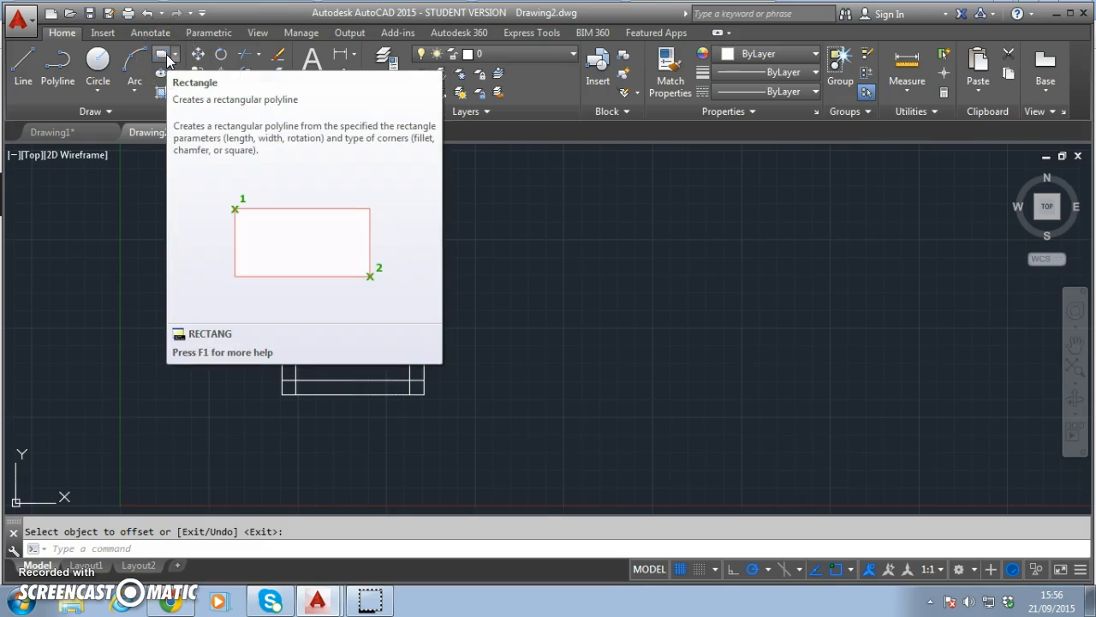
left_click(66, 65)
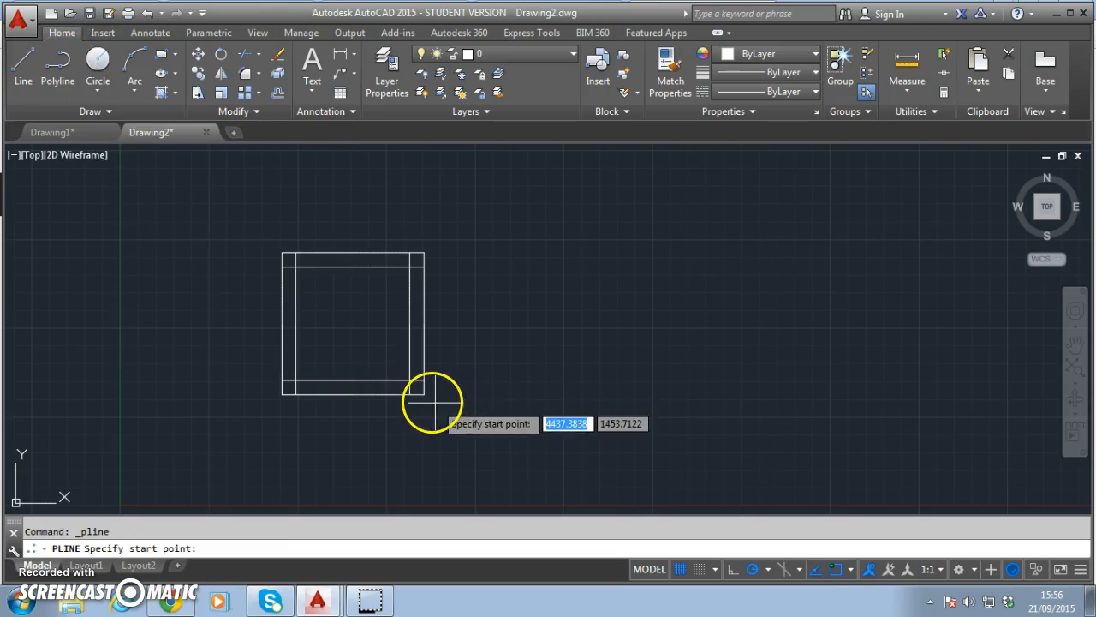
left_click(478, 395)
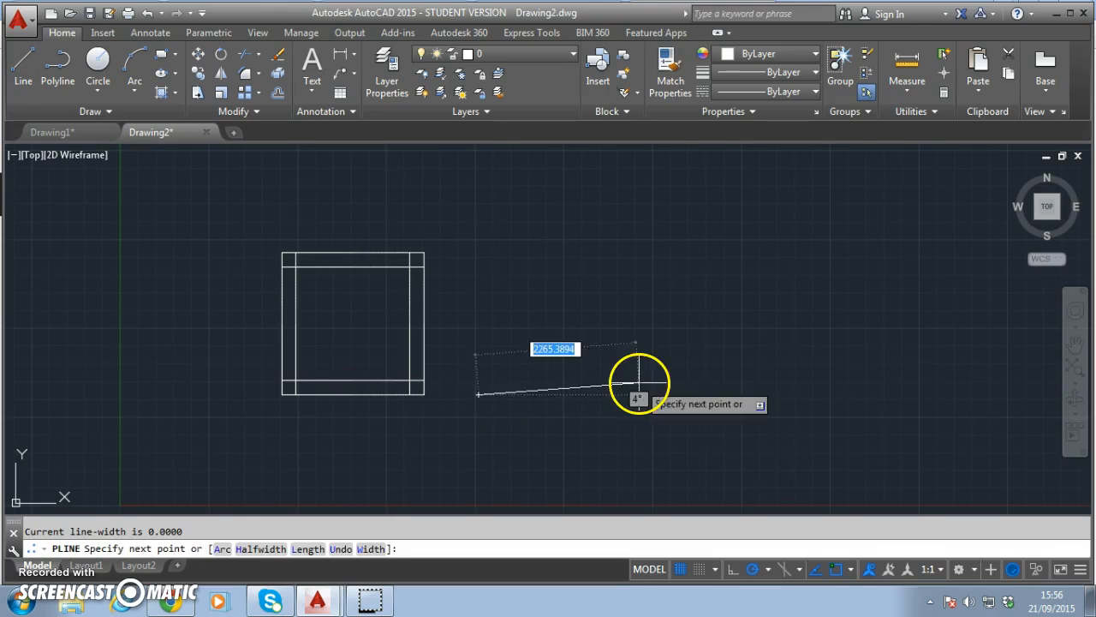
type("2000")
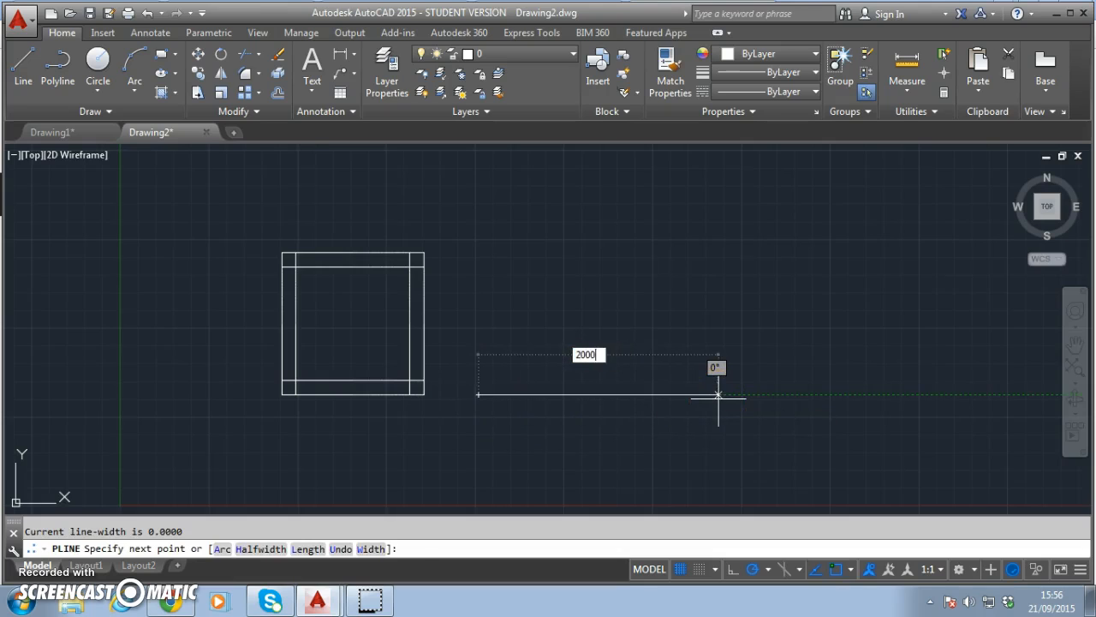
key("Return")
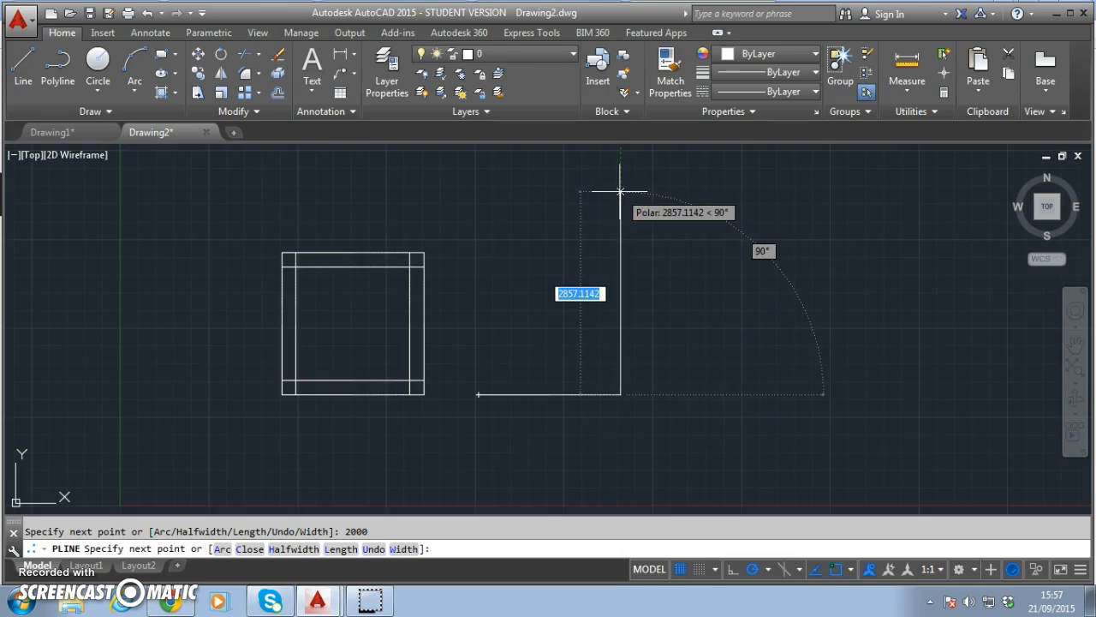
type("2000")
key("Return")
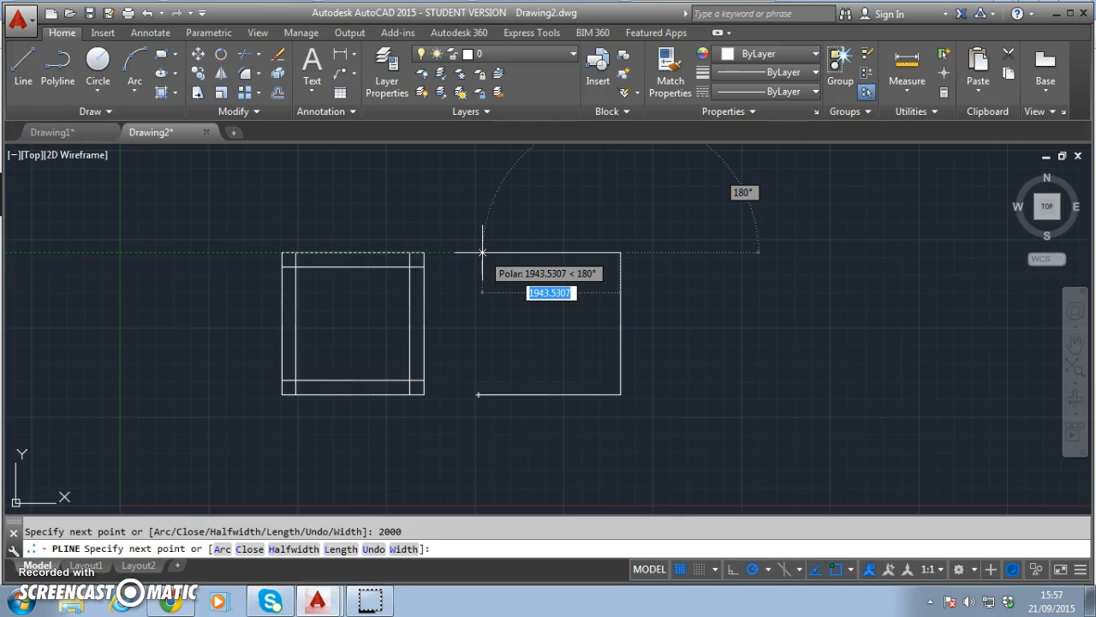
type("2000")
key("Return")
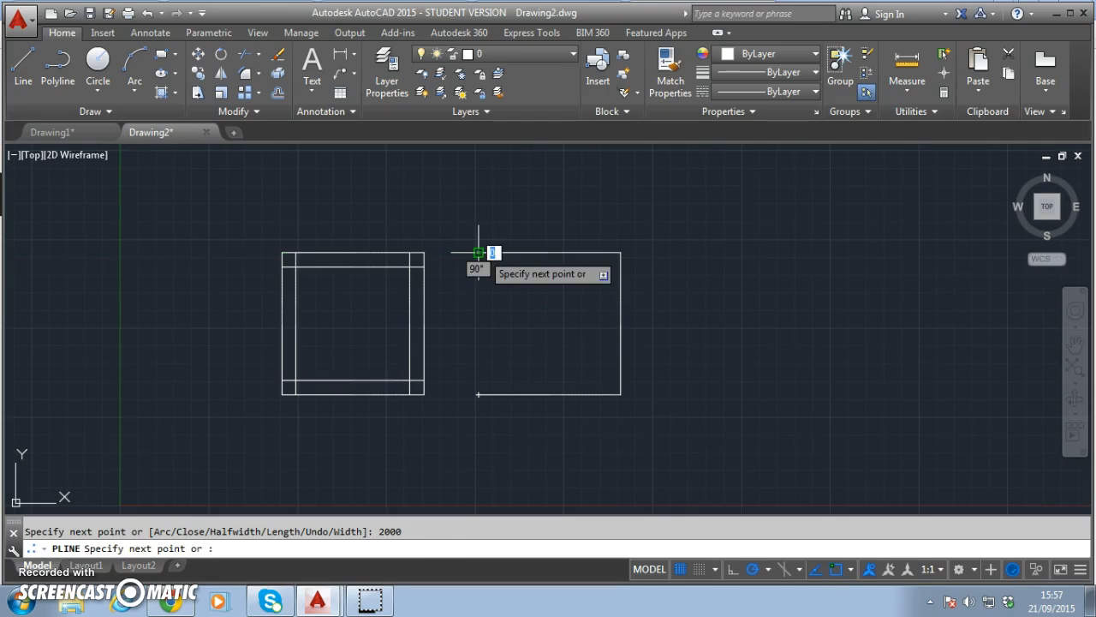
left_click(477, 395)
key("Return")
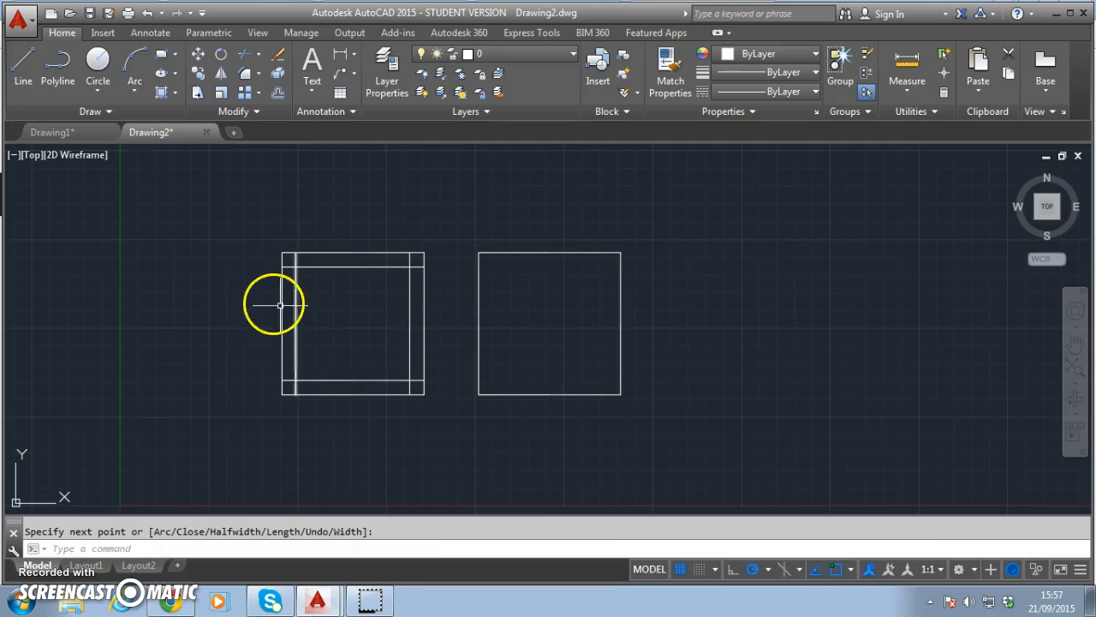
Step: Offset the polyline square inward by 200
left_click(281, 96)
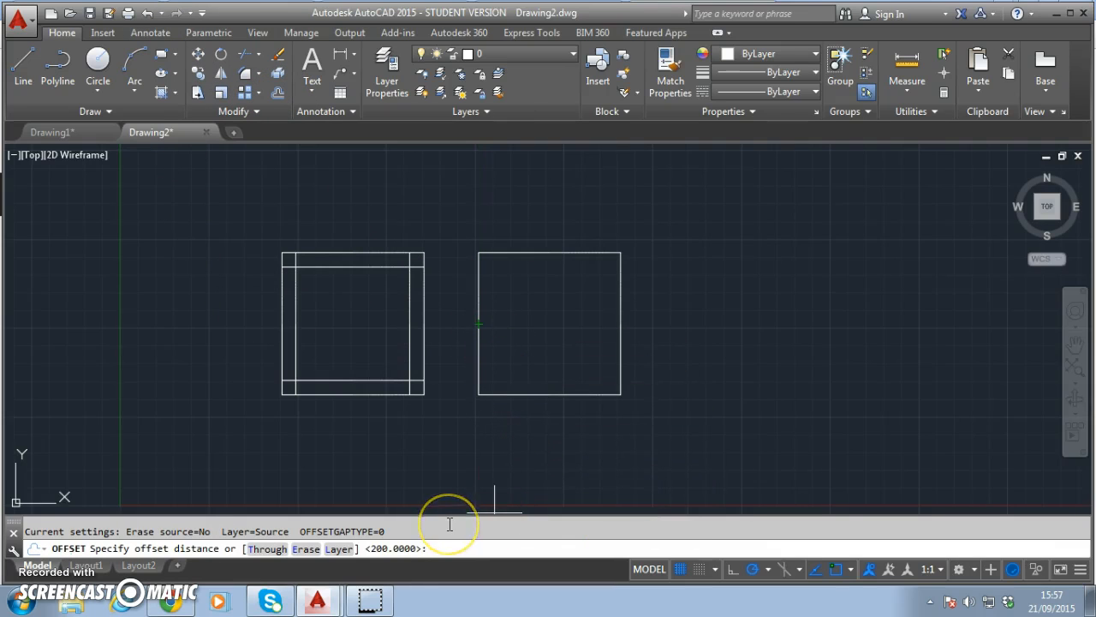
key("Return")
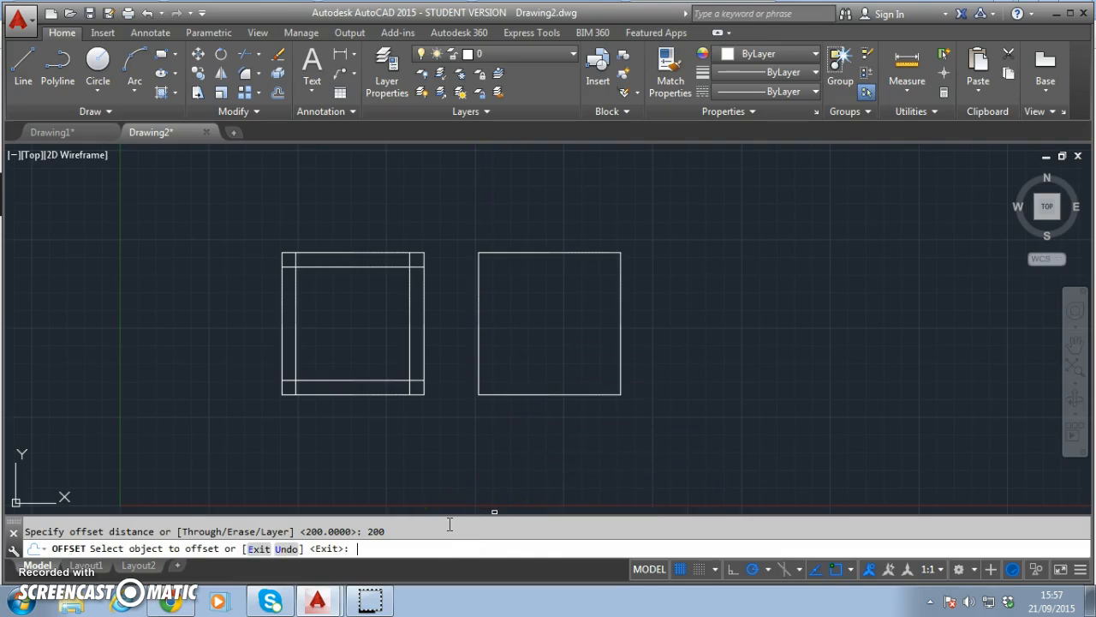
left_click(505, 394)
left_click(525, 359)
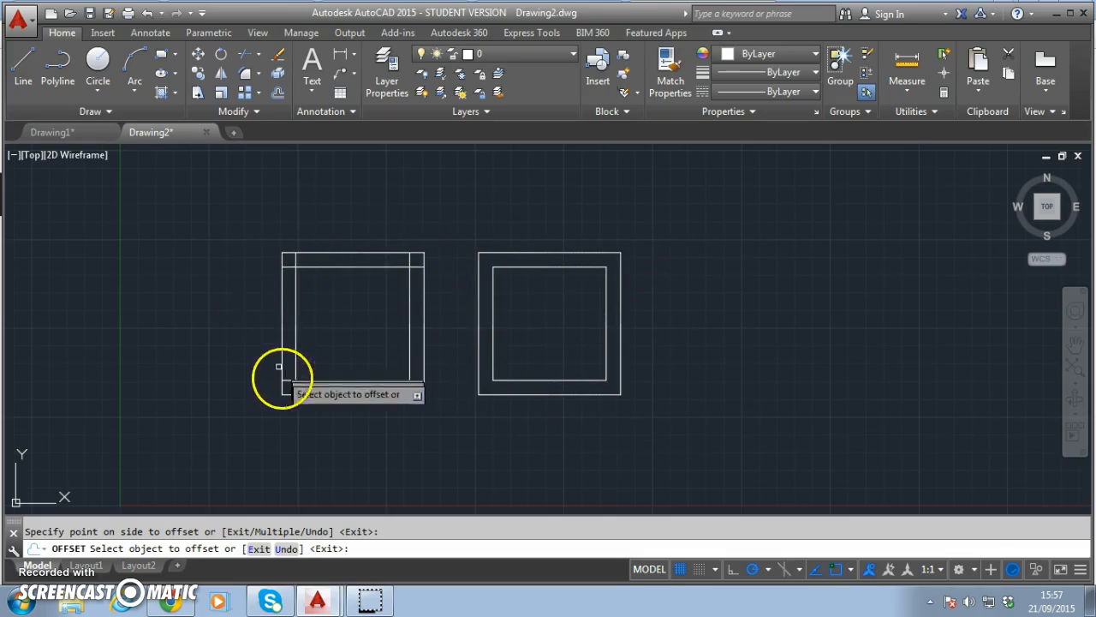
Step: Finish the Offset command and explode the outer polyline of the second square into separate lines
left_click(447, 387)
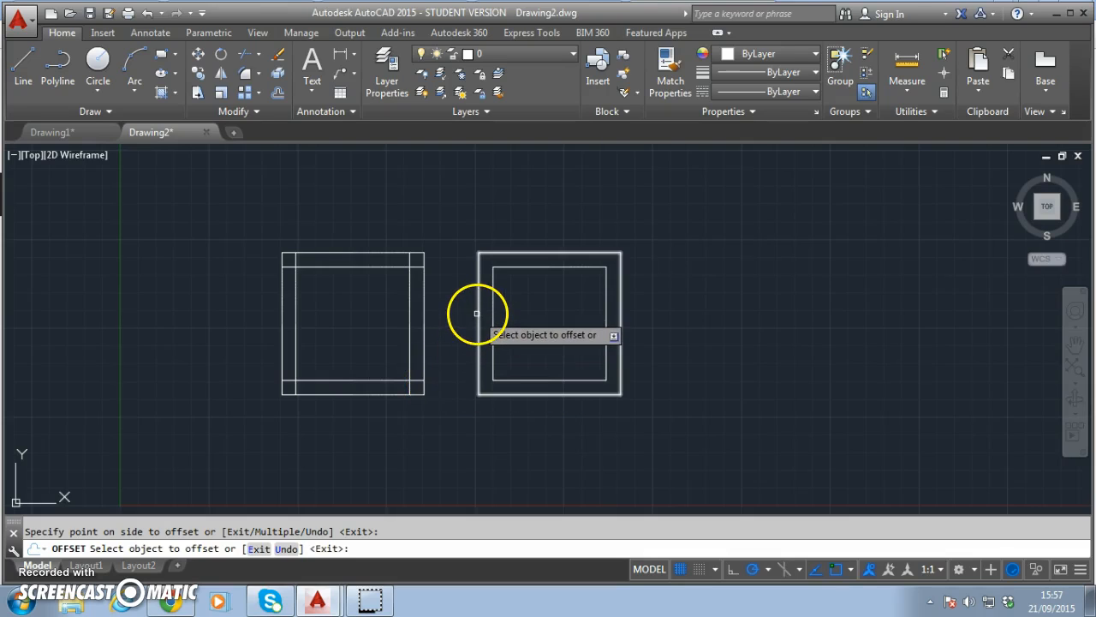
key("Escape")
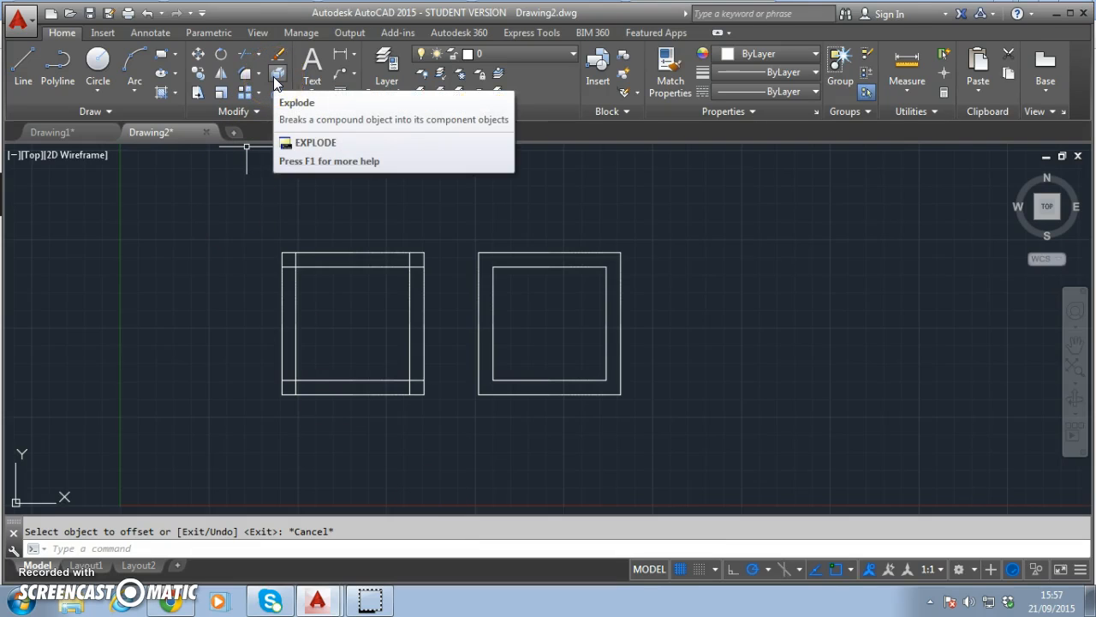
left_click(477, 362)
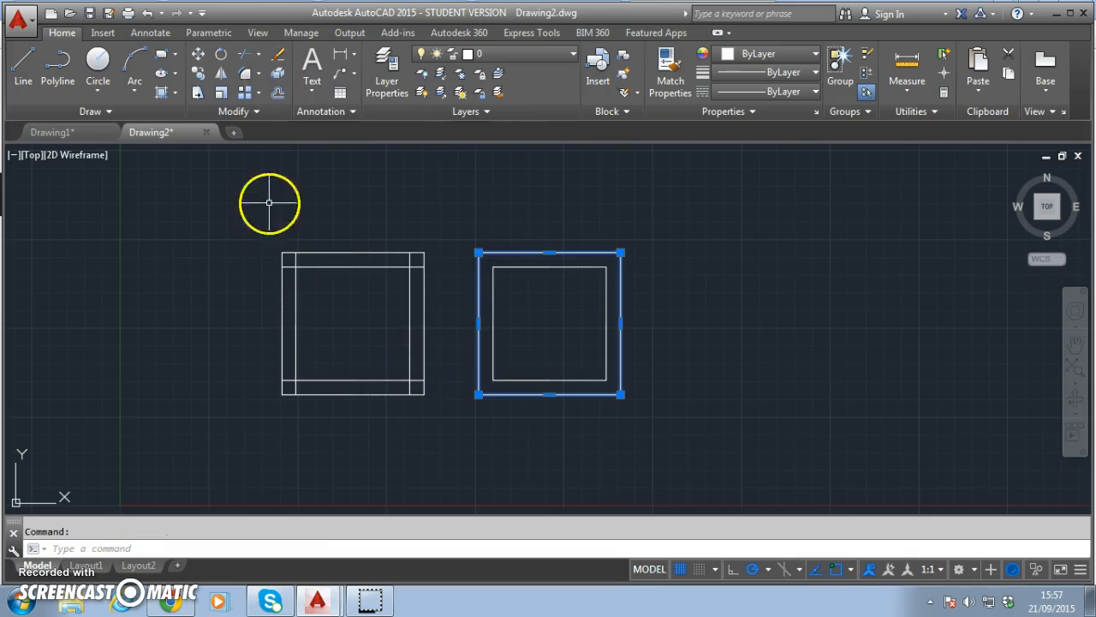
left_click(278, 73)
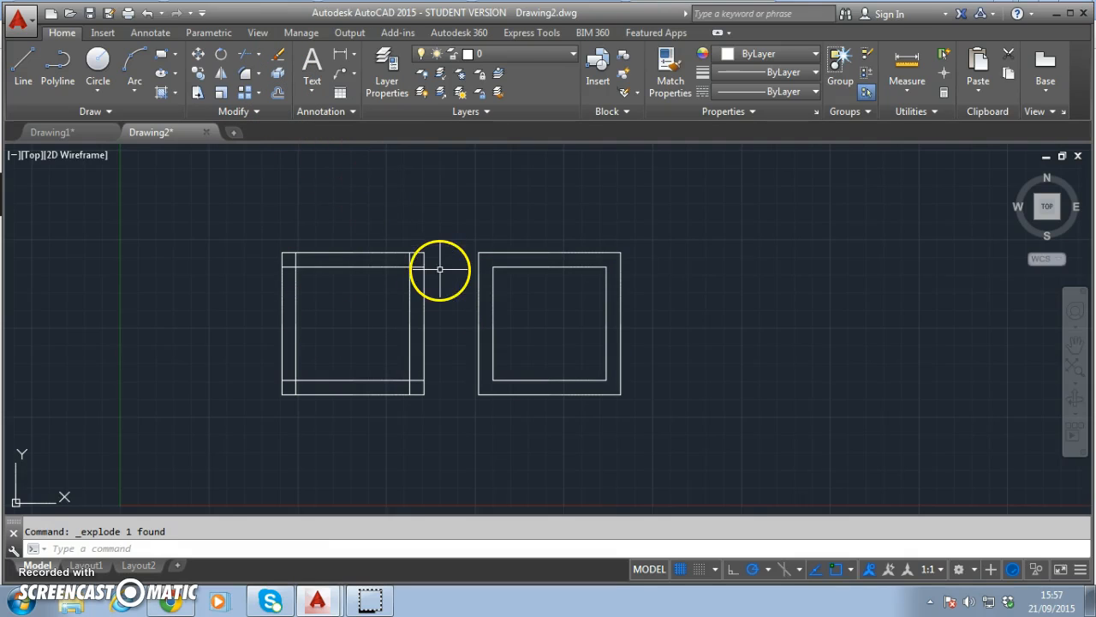
Step: Select the left side of the exploded outer square to check how it is picked, and clear the selection
left_click(475, 281)
key("Escape")
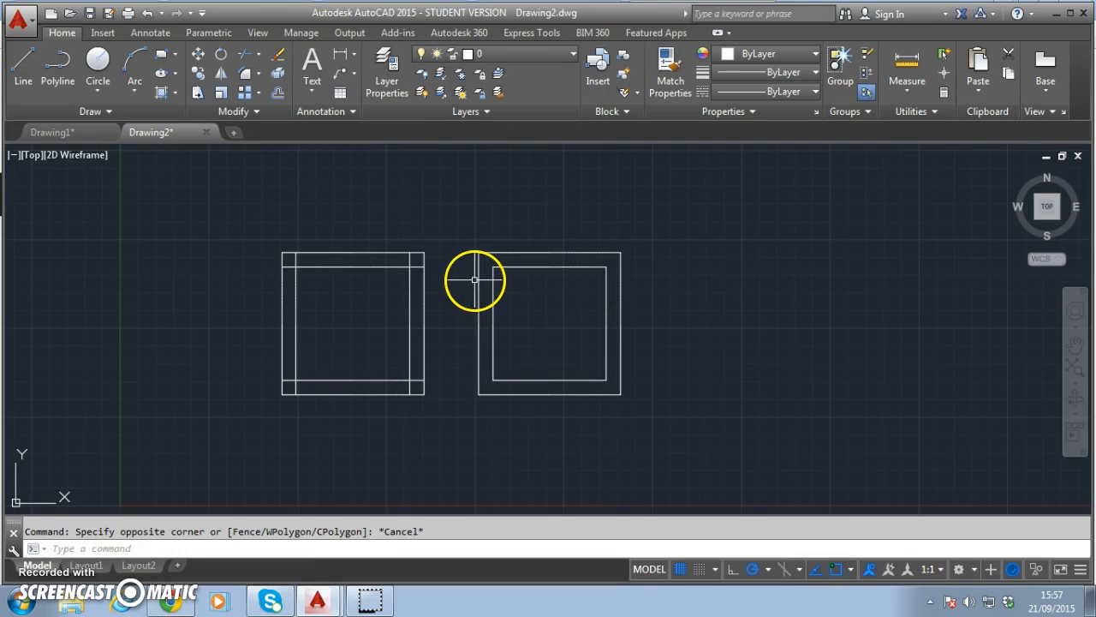
left_click(477, 280)
key("Escape")
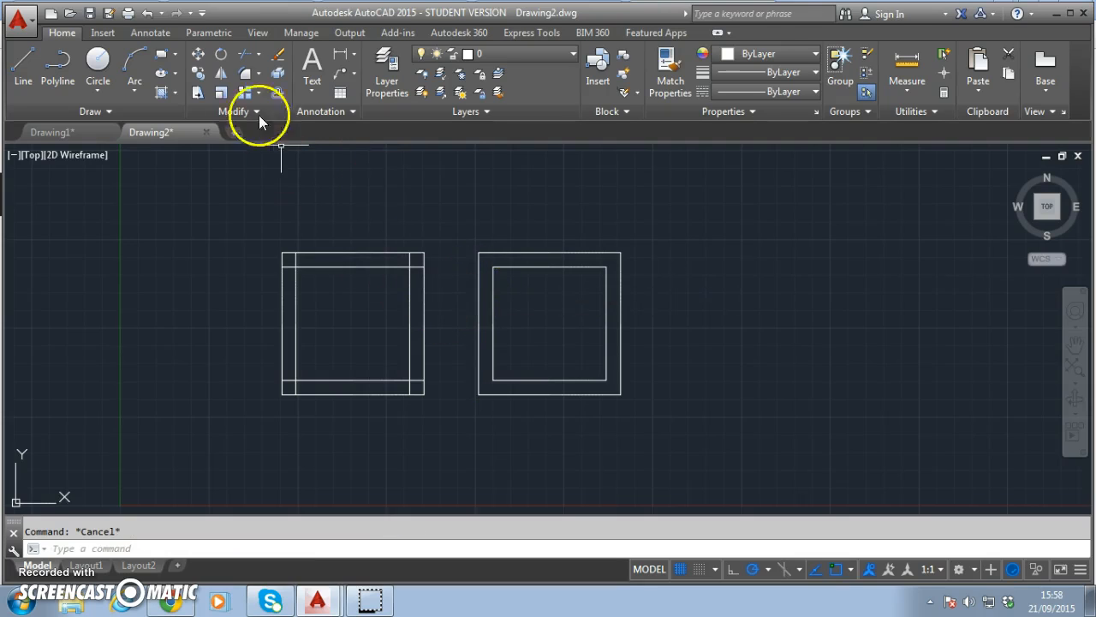
Step: Offset the left side of the exploded outer square inward by 200 and end the command
left_click(278, 93)
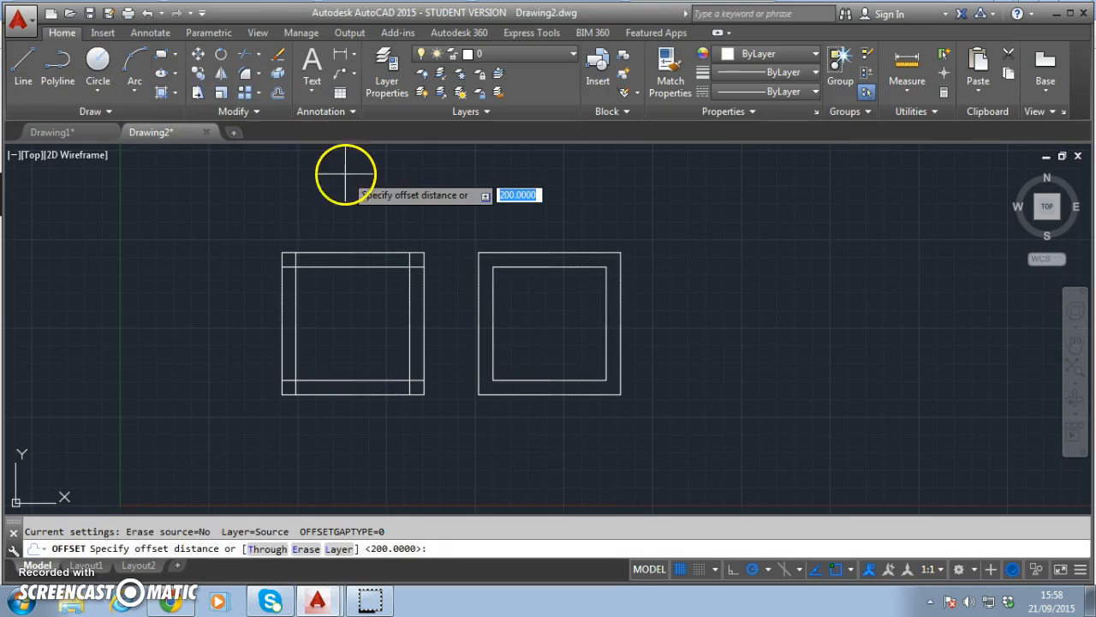
type("200")
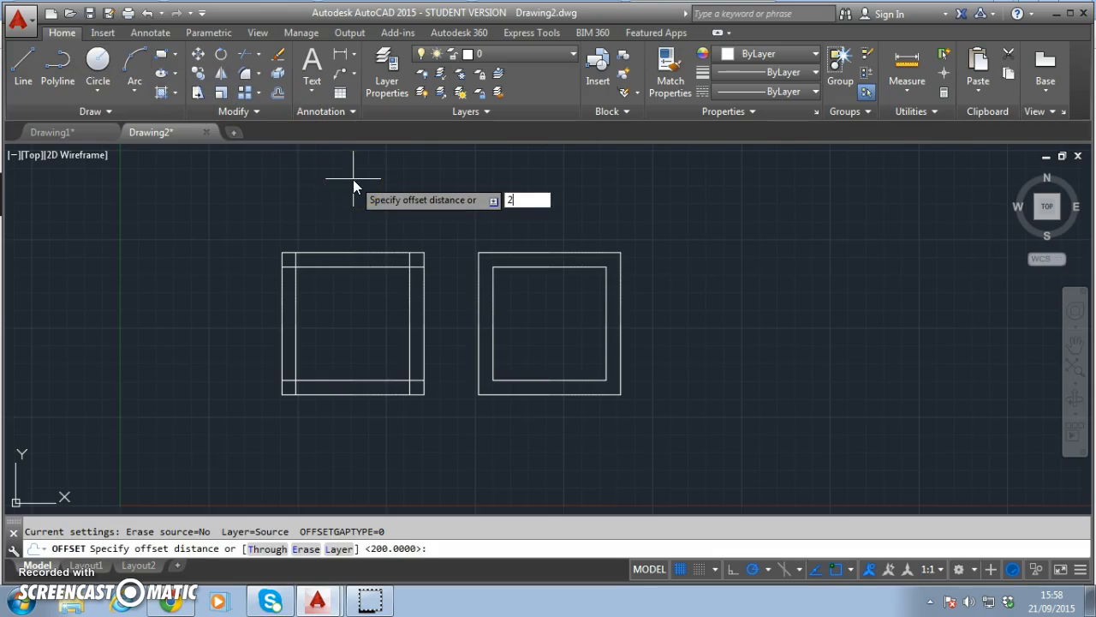
key("Return")
left_click(478, 325)
left_click(549, 324)
key("Escape")
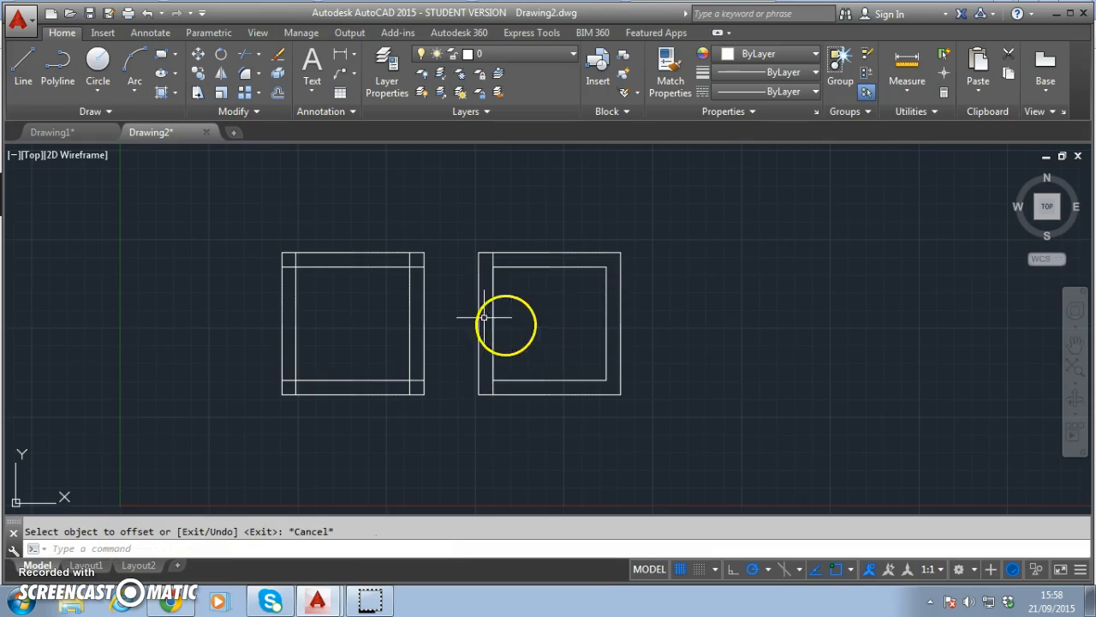
Step: Delete the vertical line just offset inside the second square
left_click(493, 257)
key("Delete")
left_click(234, 317)
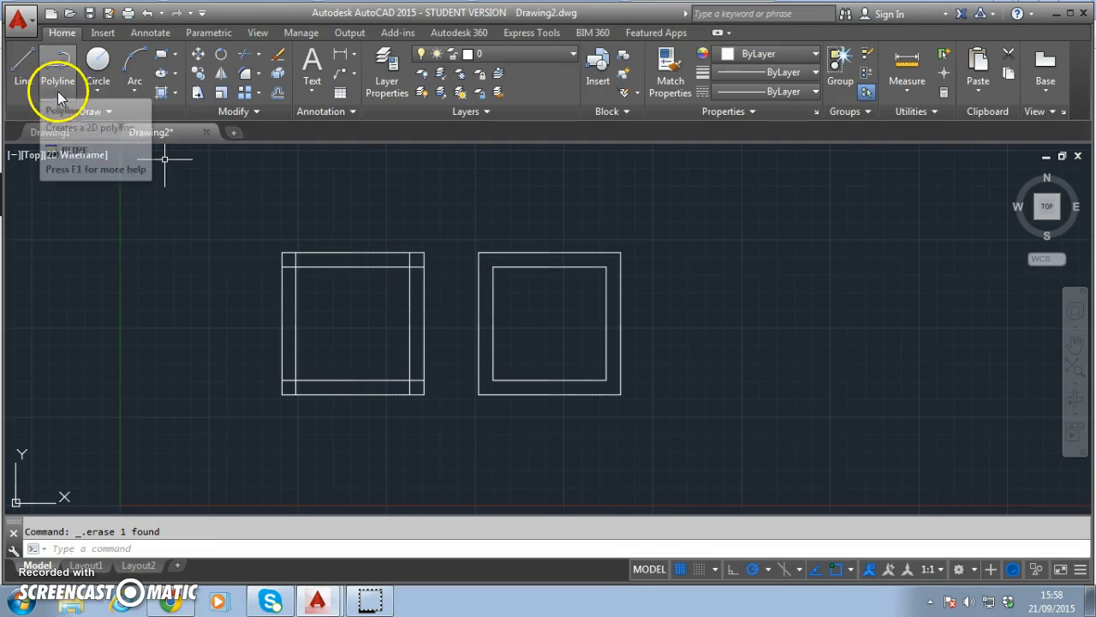
Step: Compare selecting the second square's inner polyline with selecting the first square's bottom line, clearing each selection
left_click(529, 380)
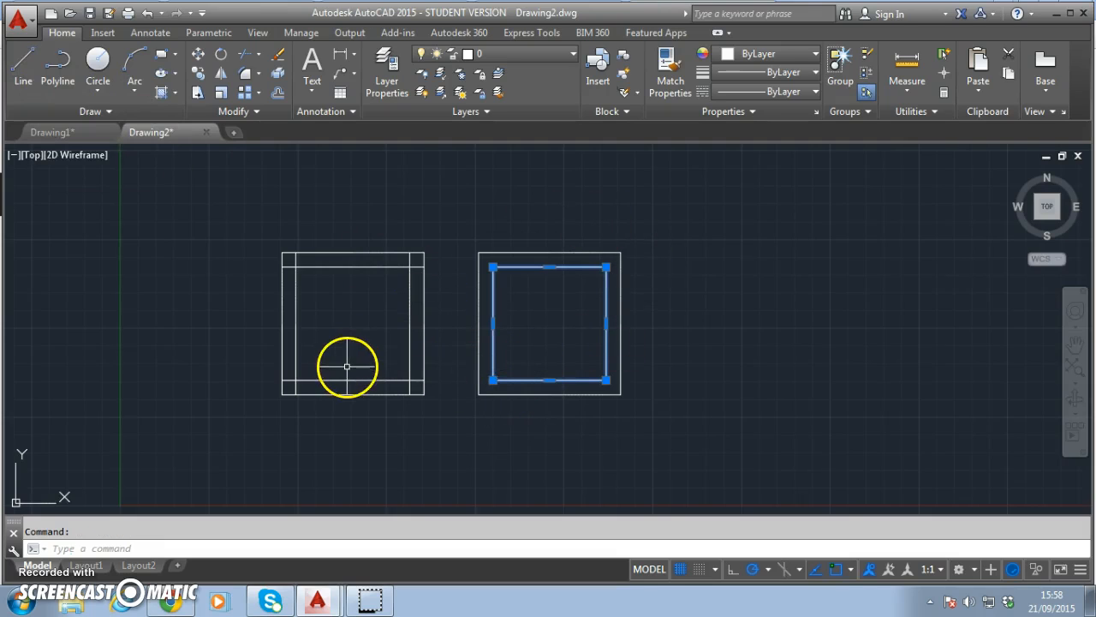
key("Escape")
left_click(363, 393)
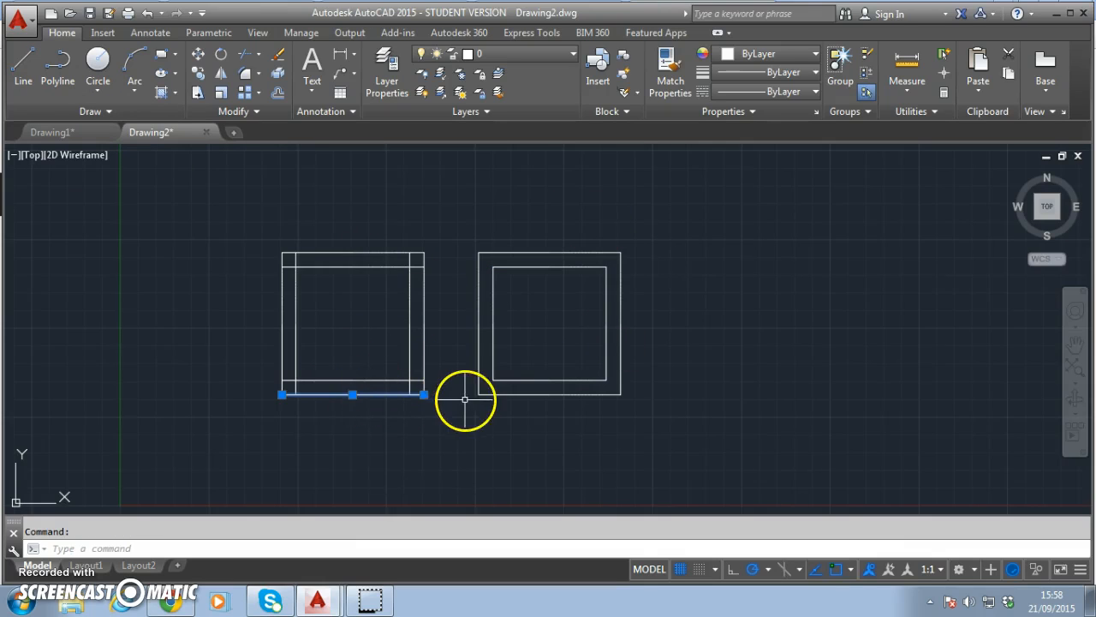
key("Escape")
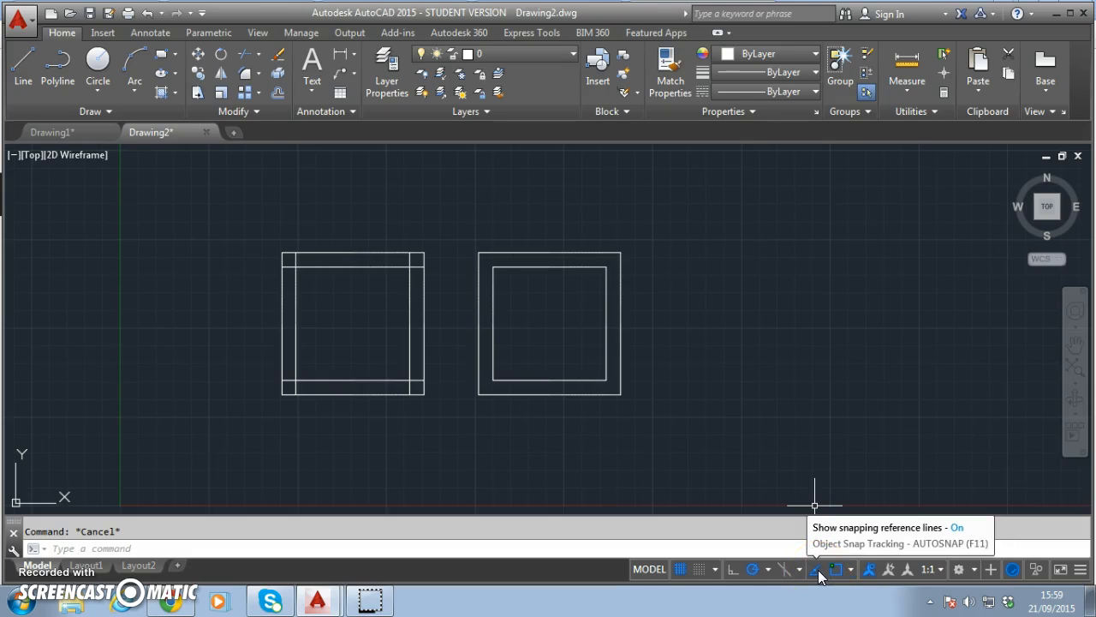
Step: Open the list of polar tracking angle increments
left_click(768, 570)
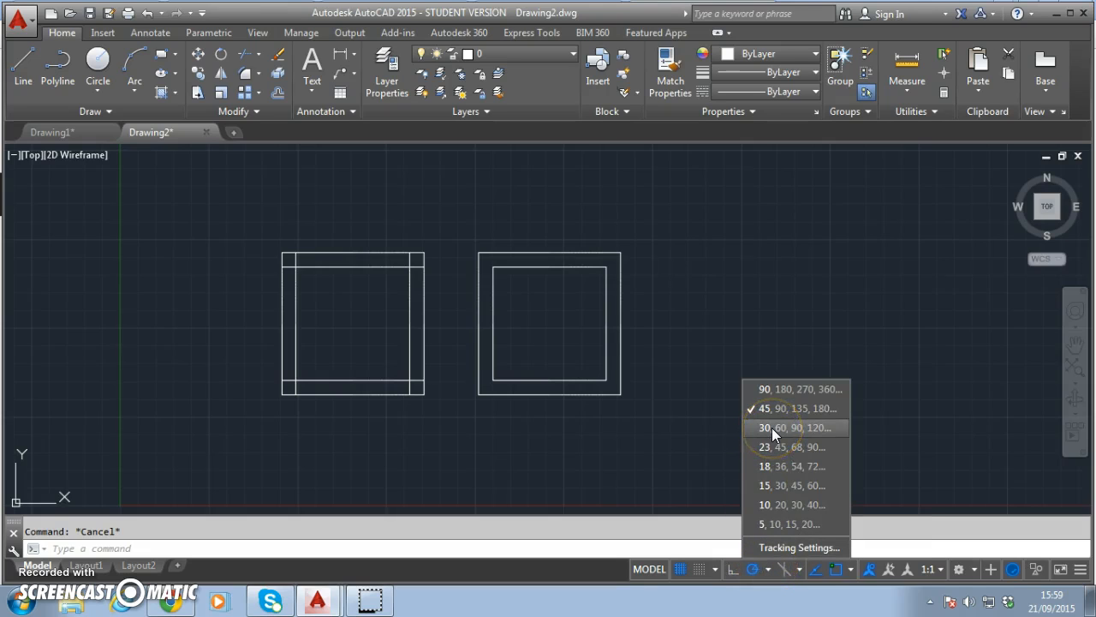